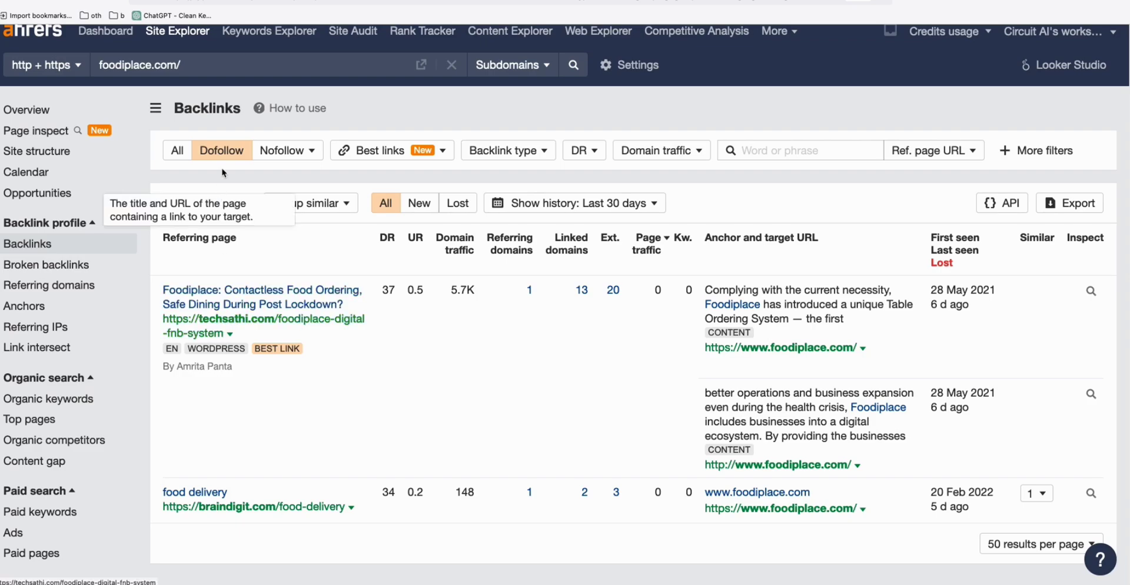
Highlight the DR 37 and DR 34 referrers, then view foodiplace.com's overview (DR 8, 5 referring domains)
double_click(389, 291)
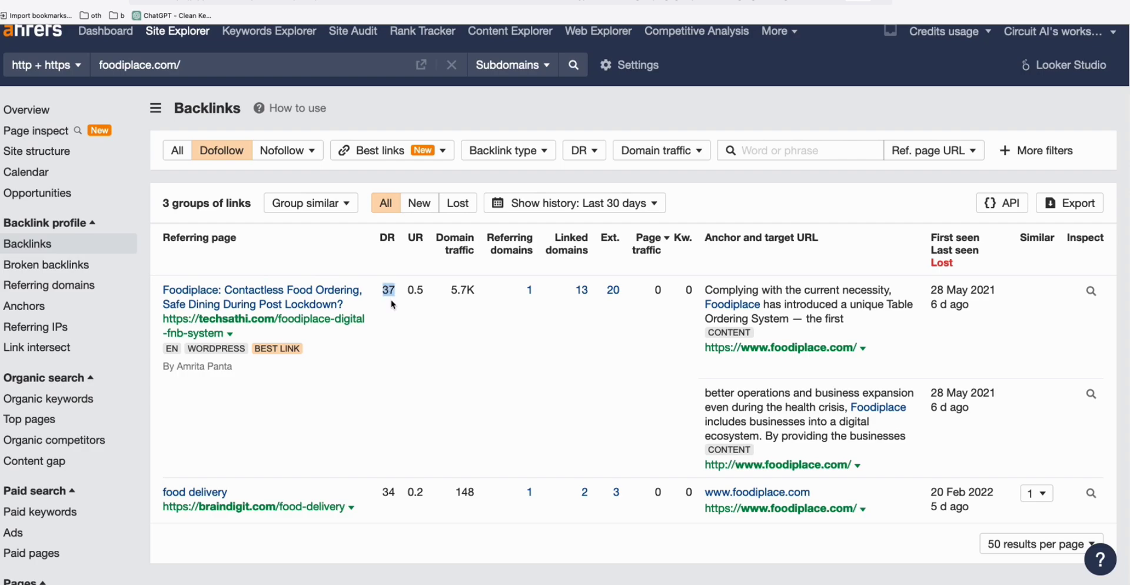
double_click(390, 493)
click(177, 31)
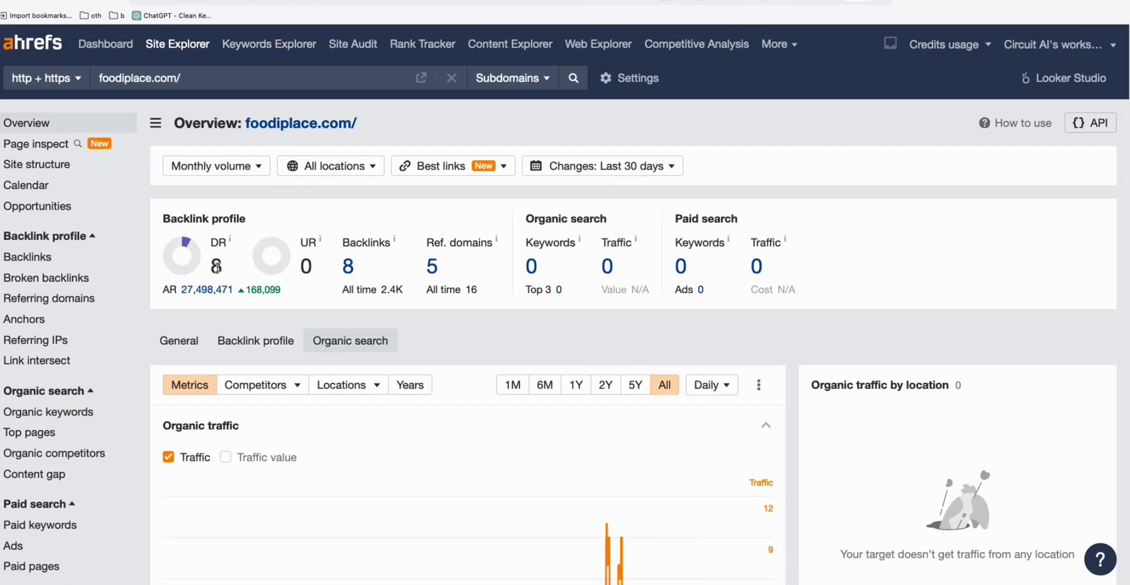
Scroll the foodiplace.com Overview to inspect the Organic traffic chart
scroll(430, 377, down, 3)
scroll(433, 380, up, 3)
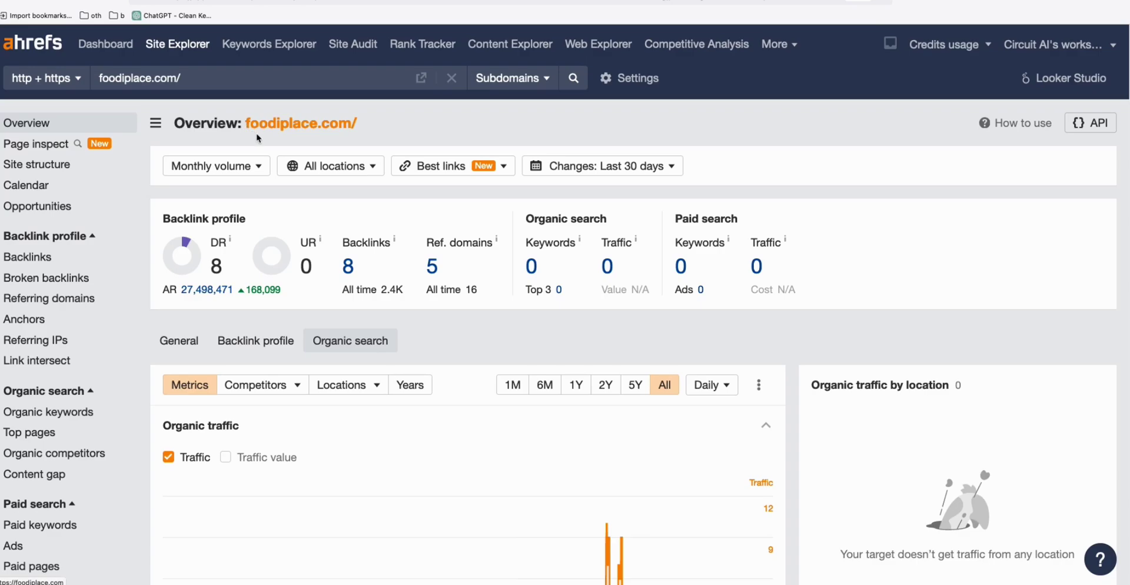
scroll(488, 347, down, 5)
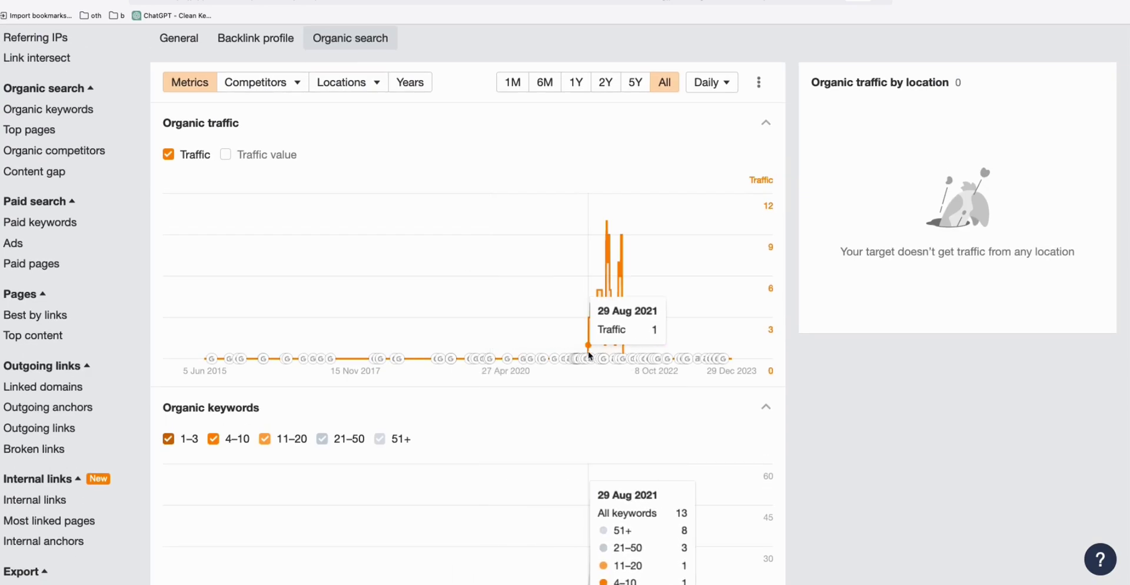
scroll(513, 319, up, 5)
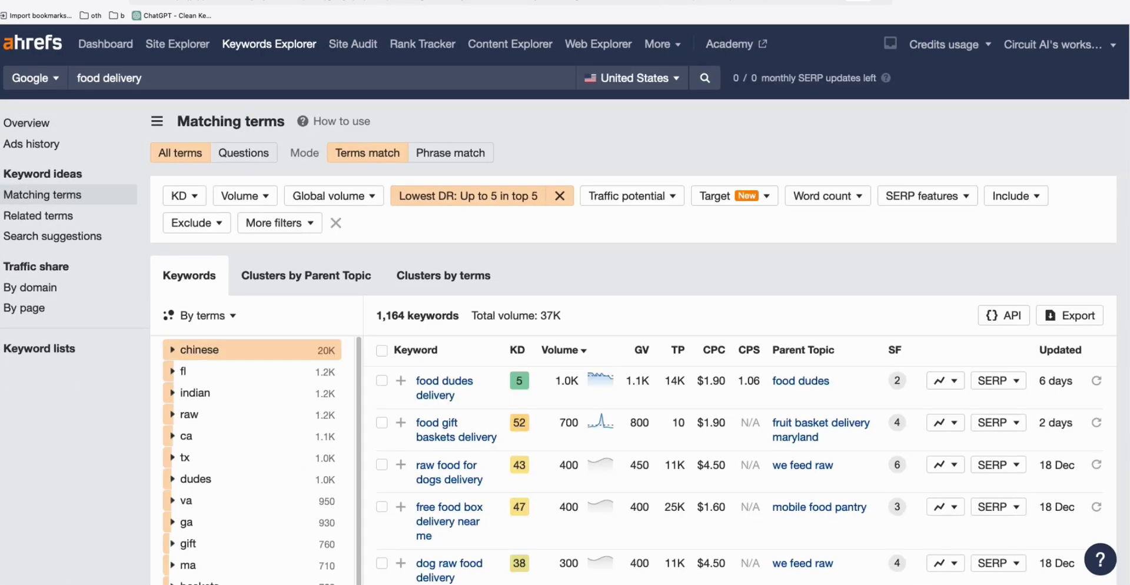
triple_click(127, 80)
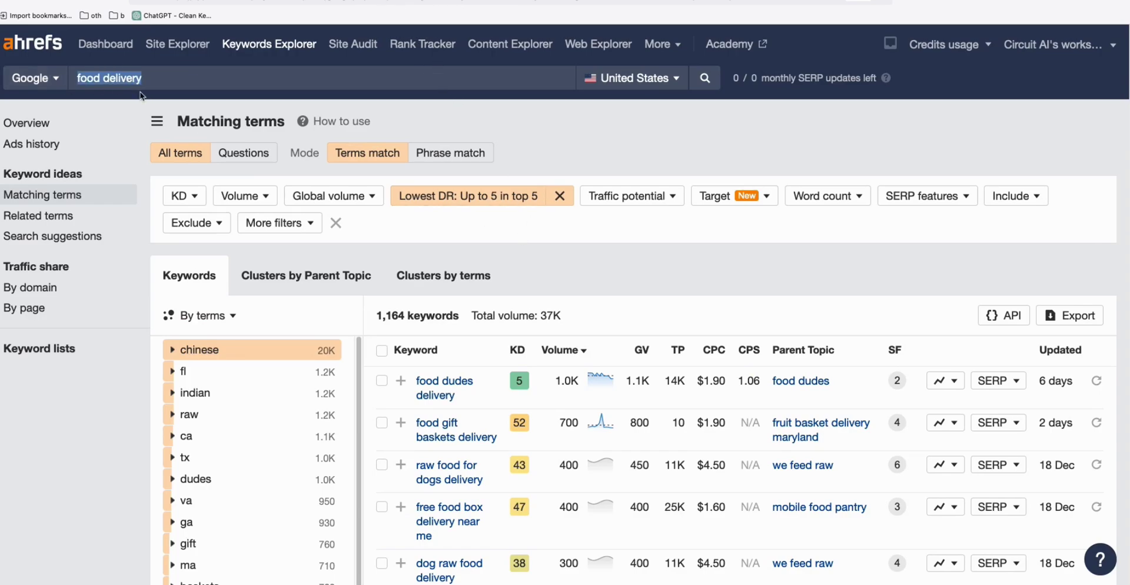
click(488, 206)
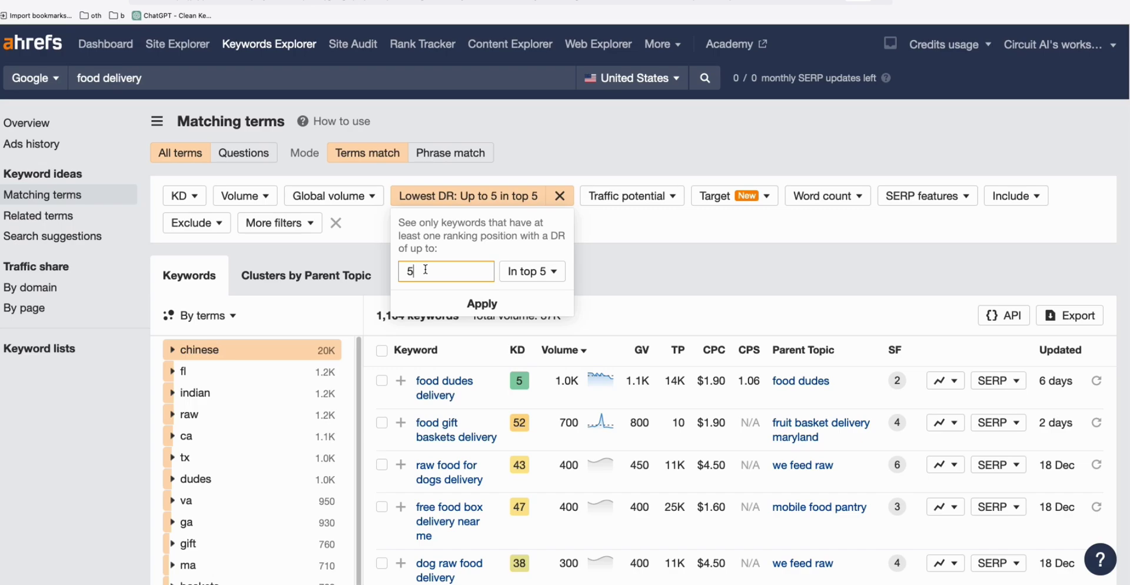
double_click(425, 269)
click(642, 272)
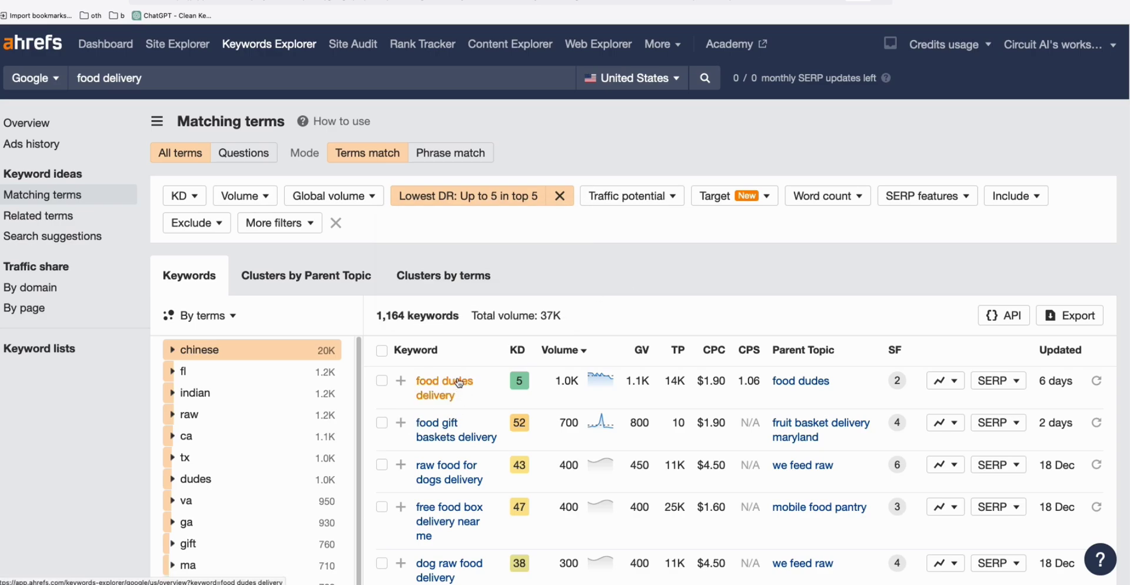
scroll(512, 366, down, 1)
scroll(512, 367, down, 1)
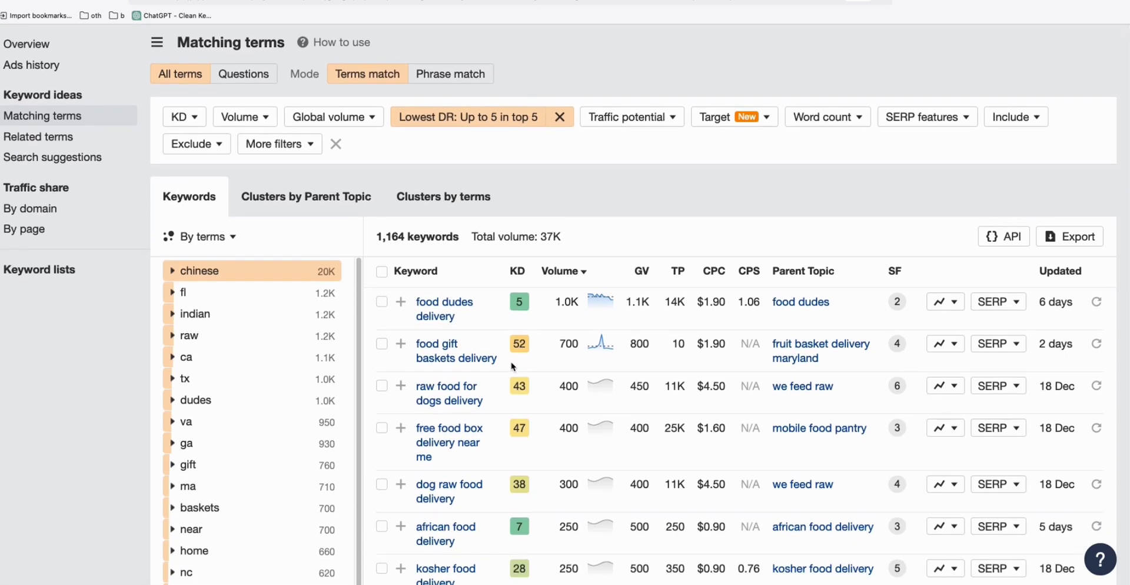
scroll(512, 366, down, 1)
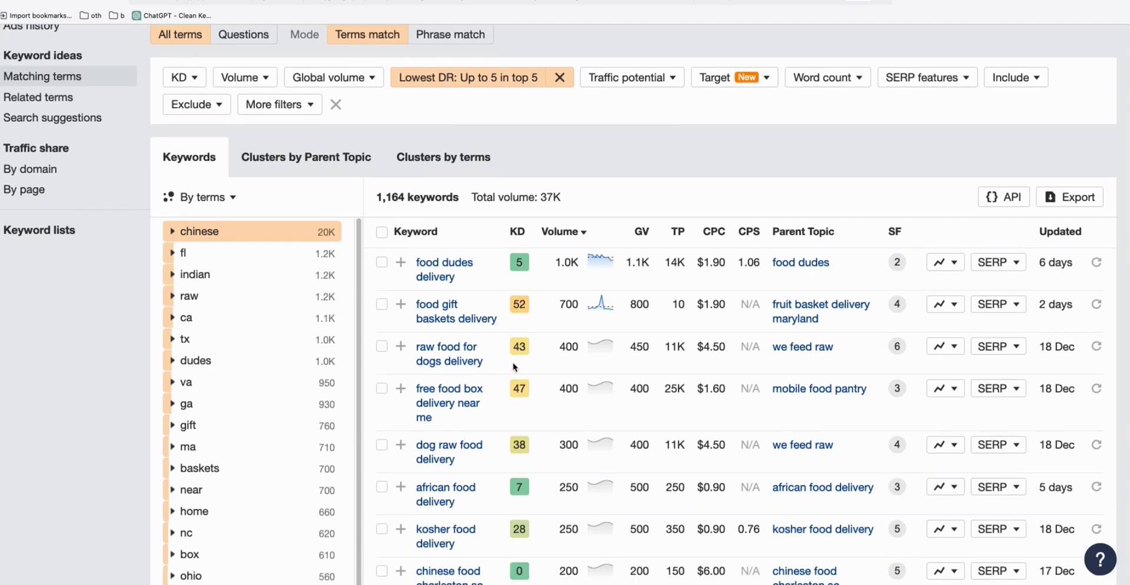
scroll(518, 366, down, 1)
scroll(481, 424, down, 1)
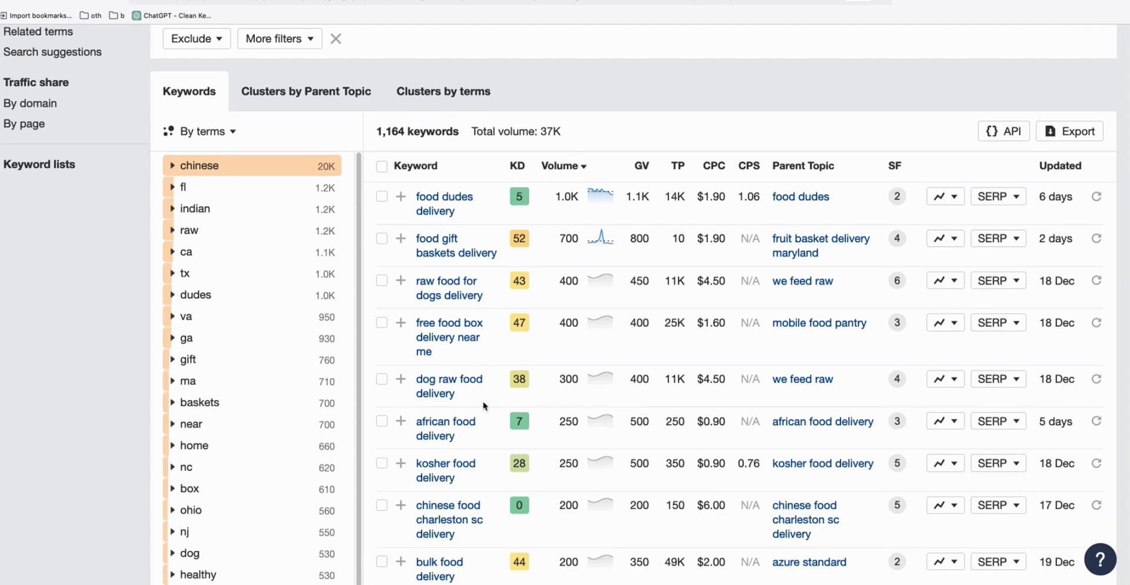
scroll(482, 406, up, 5)
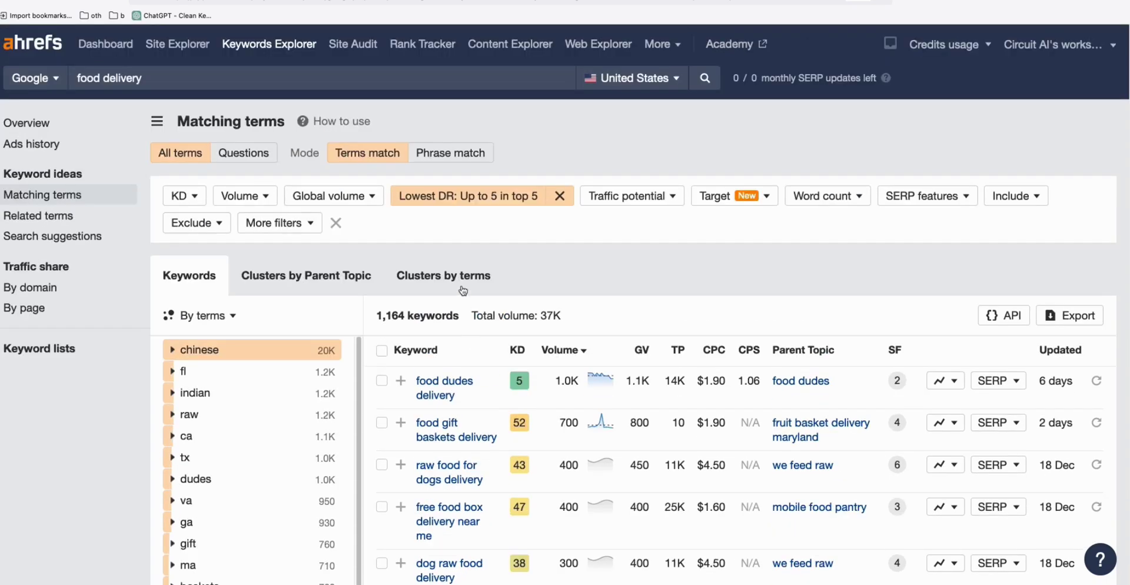
click(451, 196)
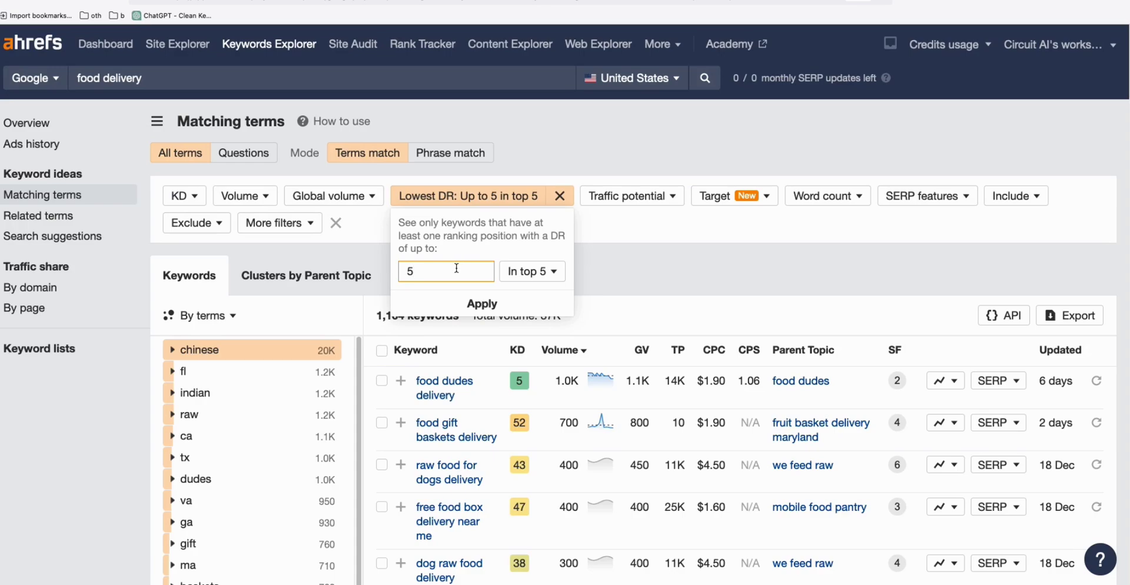
click(482, 304)
scroll(457, 401, down, 2)
scroll(458, 407, up, 2)
scroll(458, 408, down, 3)
scroll(456, 402, up, 3)
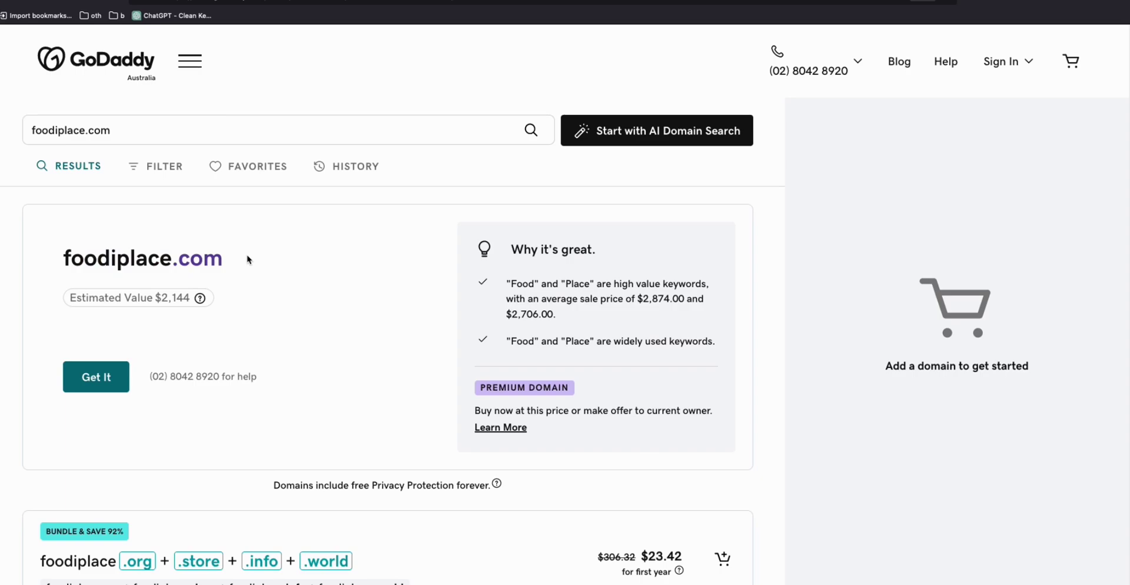
Select the foodiplace.com name in GoDaddy's $2,144 premium listing, then return to Ahrefs
double_click(159, 259)
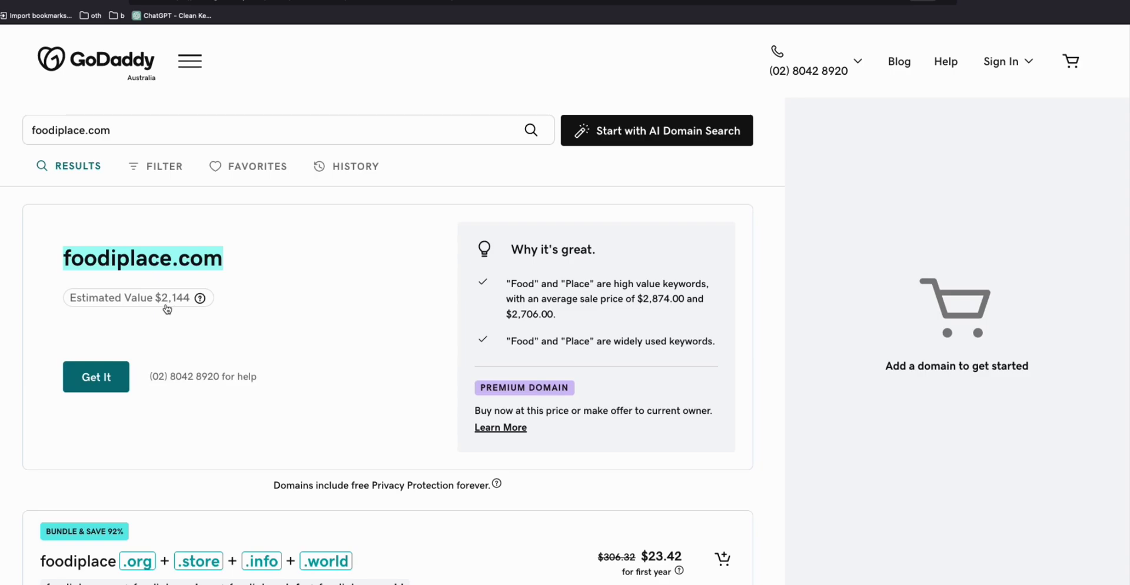
click(193, 325)
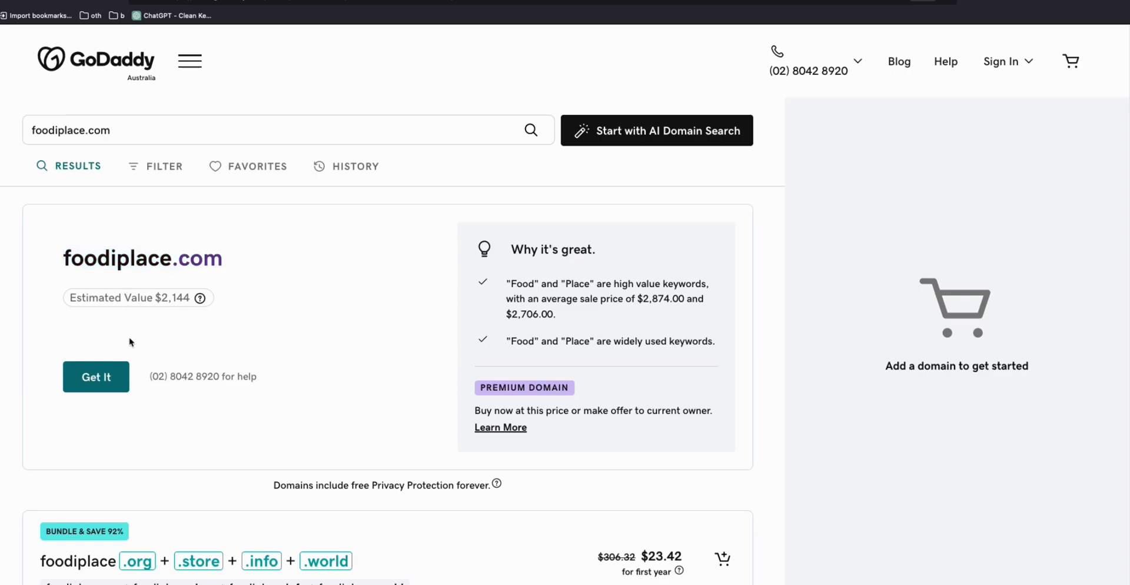
triple_click(132, 257)
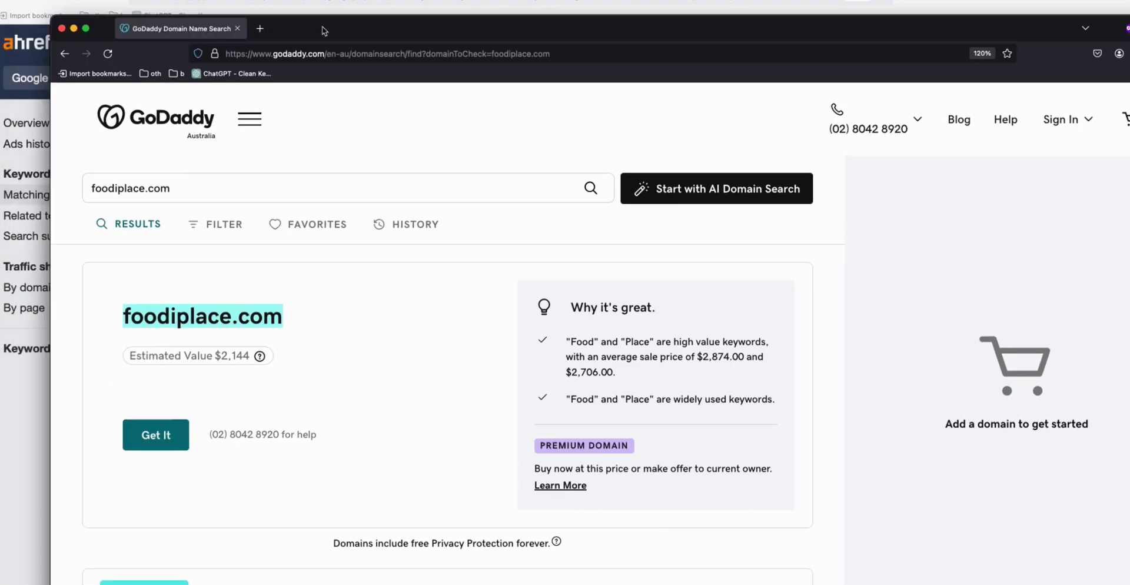
key(super+grave)
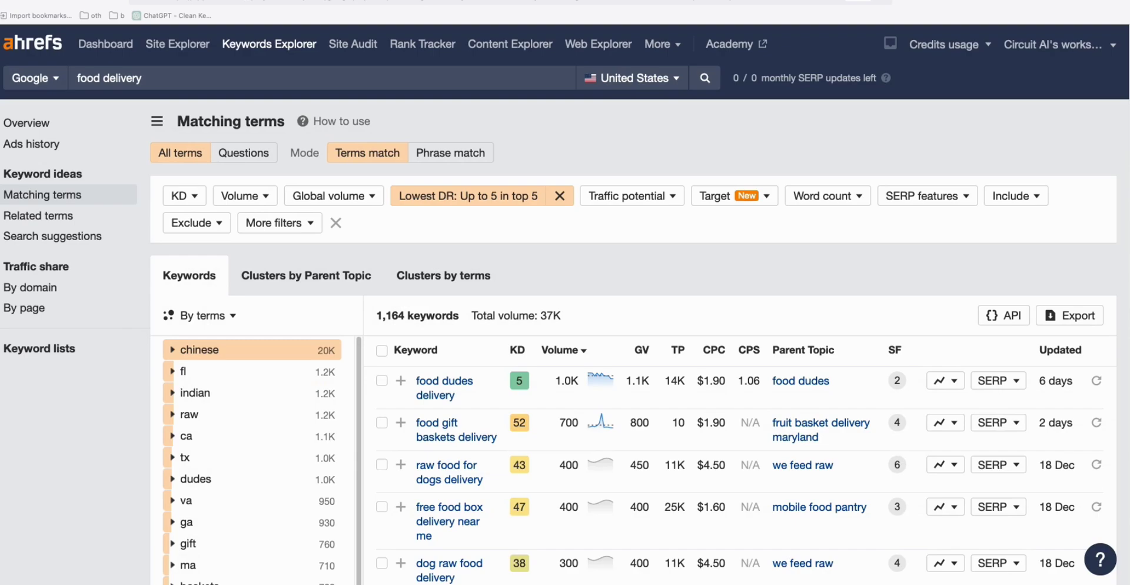
key(ctrl+Tab)
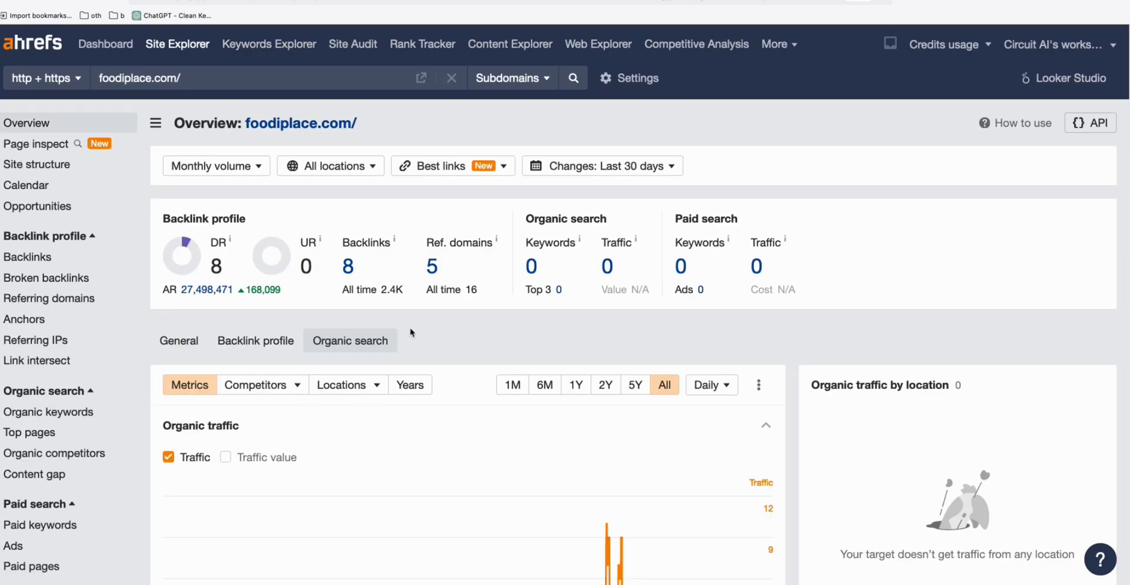
click(348, 266)
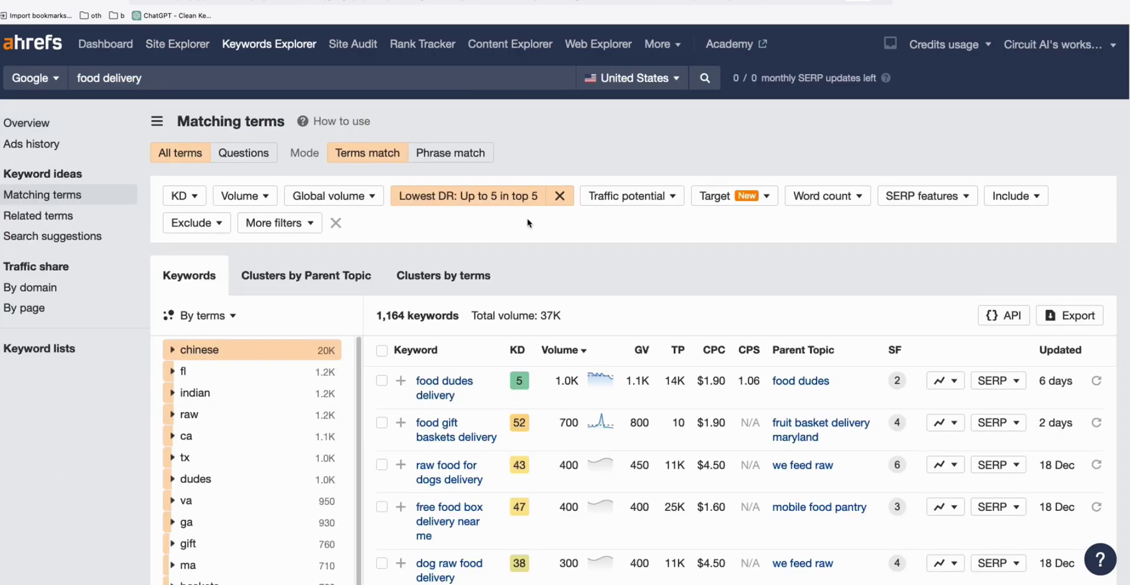
Check the Lowest DR filter unchanged, then select all 50 food delivery keyword rows
click(520, 198)
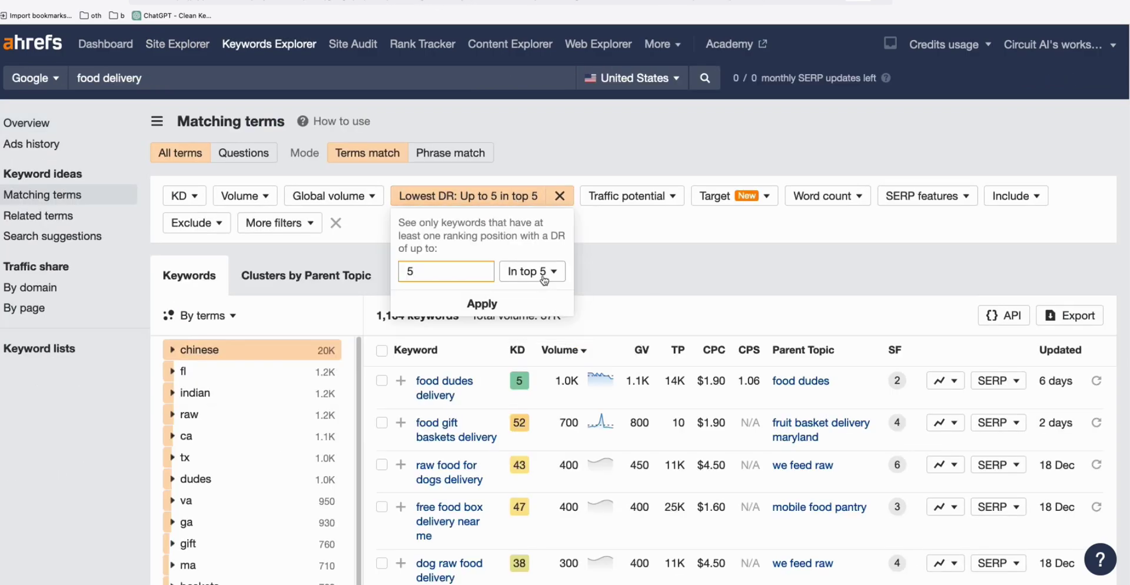
click(482, 302)
scroll(460, 306, down, 5)
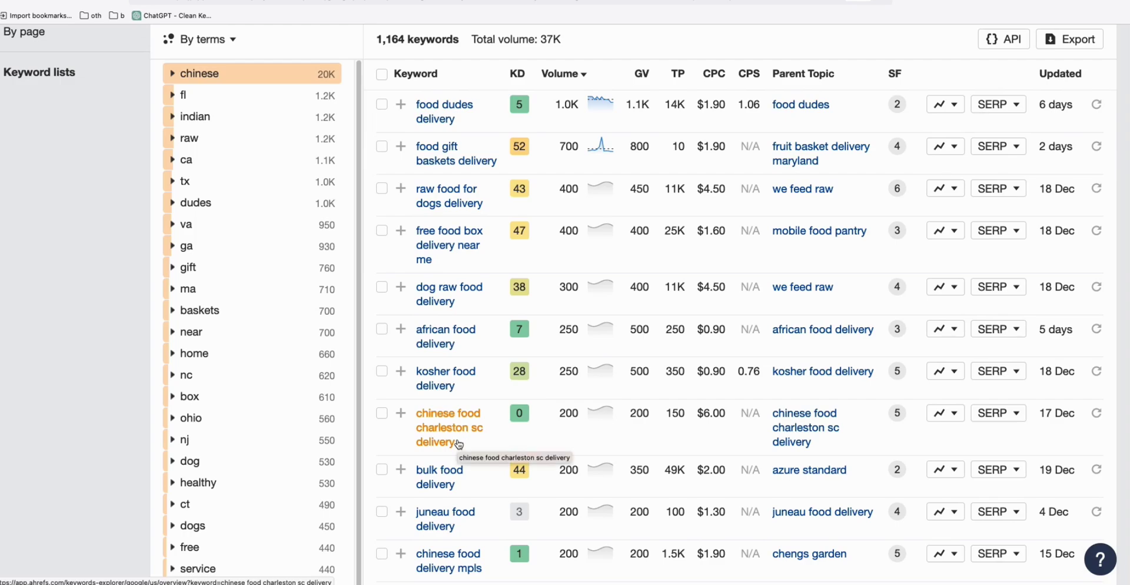
drag(459, 444, 446, 444)
scroll(574, 175, up, 1)
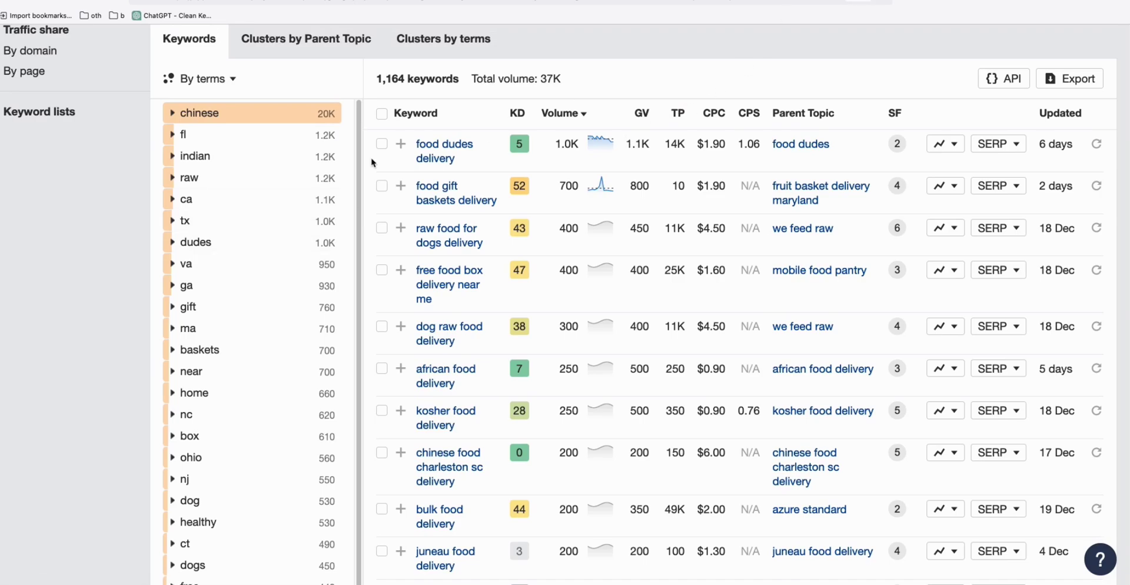
click(382, 113)
scroll(382, 118, up, 2)
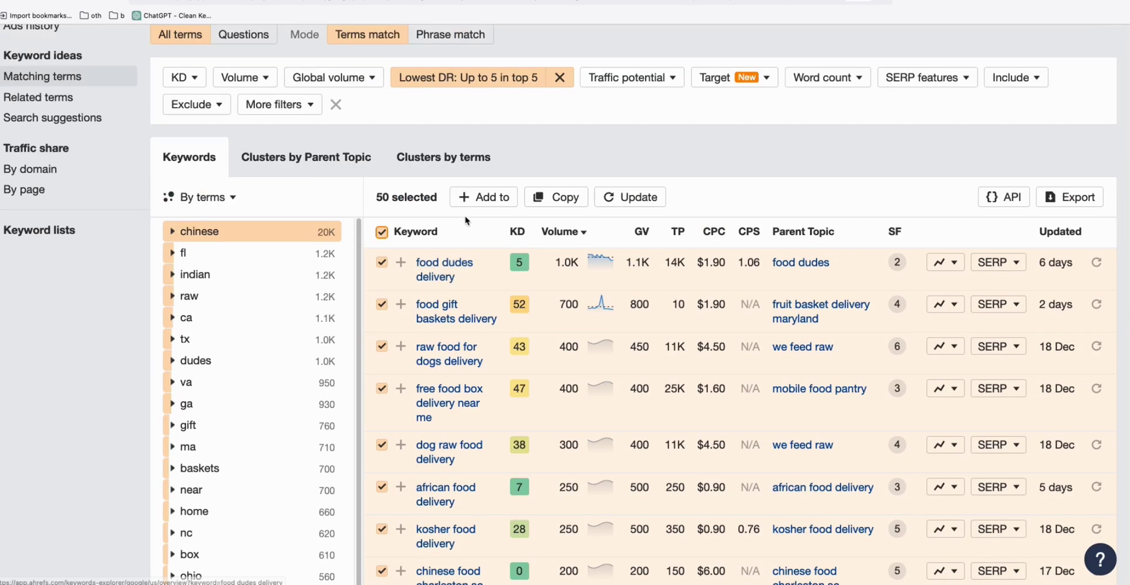
Copy the selected keywords and paste them into the bulk articles' Keywords / Topics box
click(557, 198)
key(ctrl+Tab)
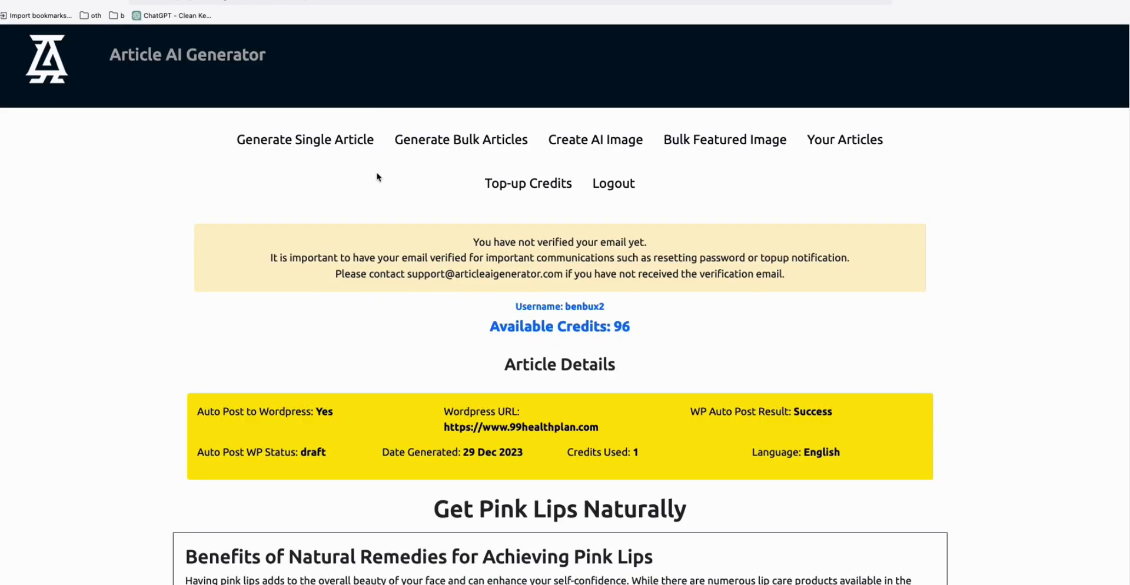
click(461, 152)
scroll(434, 221, down, 5)
click(434, 356)
key(ctrl+v)
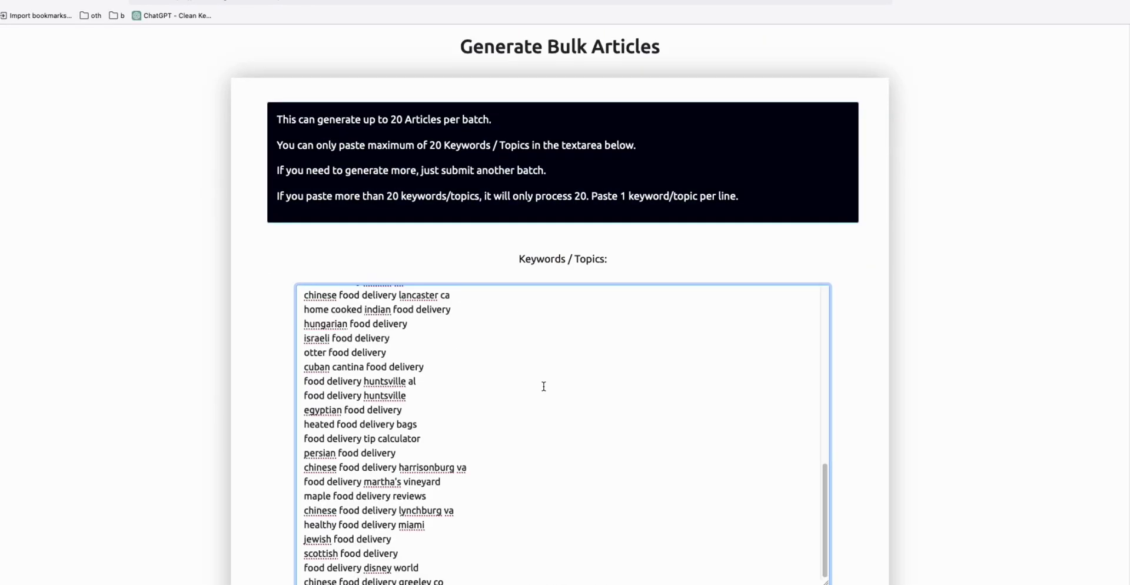
scroll(524, 381, up, 1)
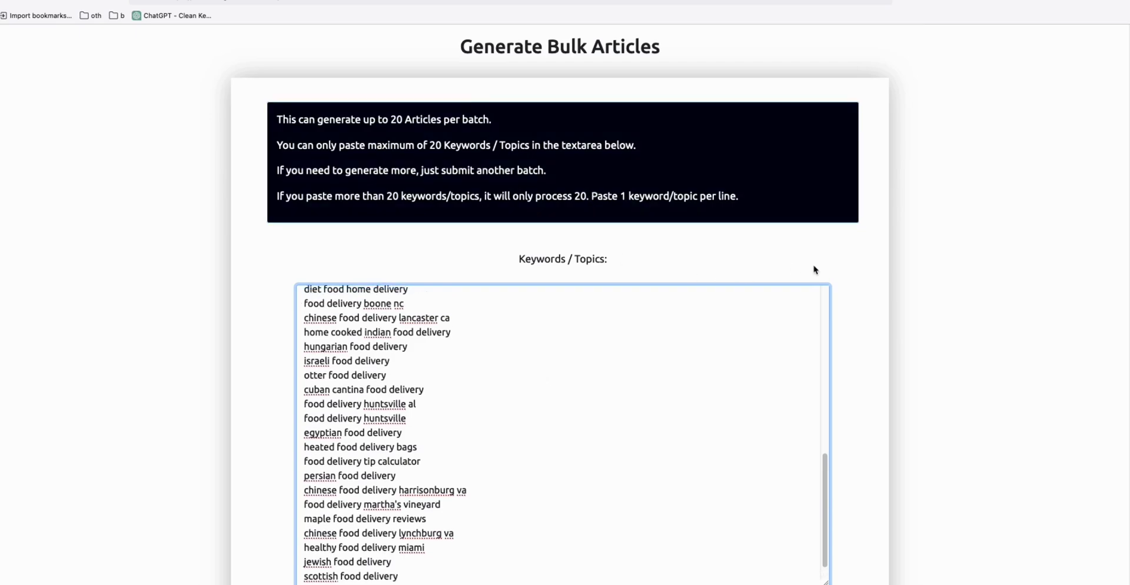
scroll(812, 267, down, 4)
scroll(809, 268, up, 10)
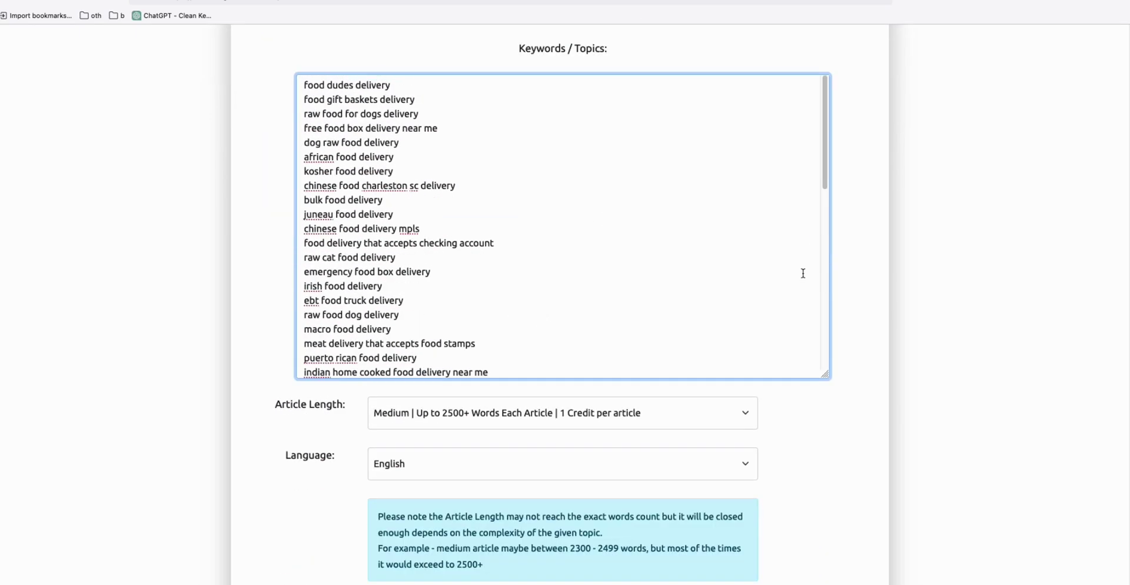
scroll(803, 273, up, 10)
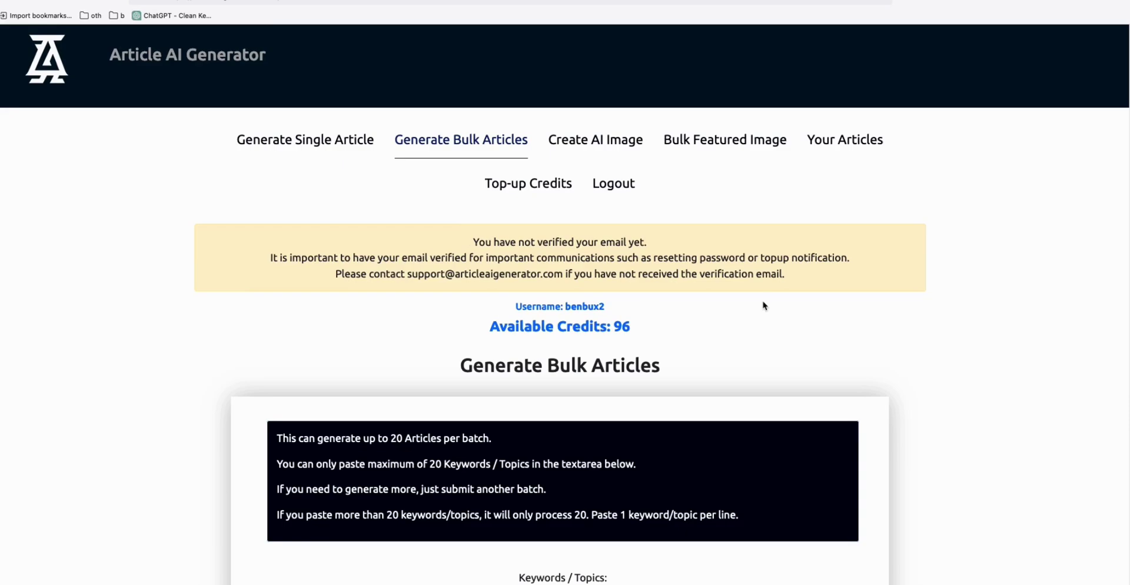
Open the full 'Get Pink Lips Naturally' article from Your Articles
click(858, 146)
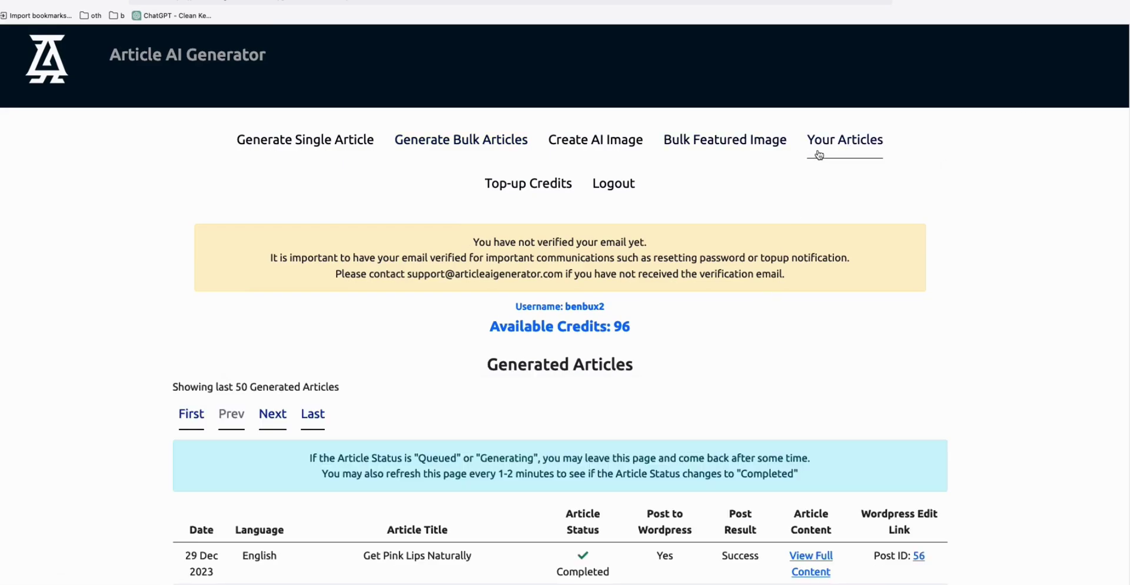
scroll(821, 150, down, 3)
click(807, 348)
scroll(586, 262, down, 5)
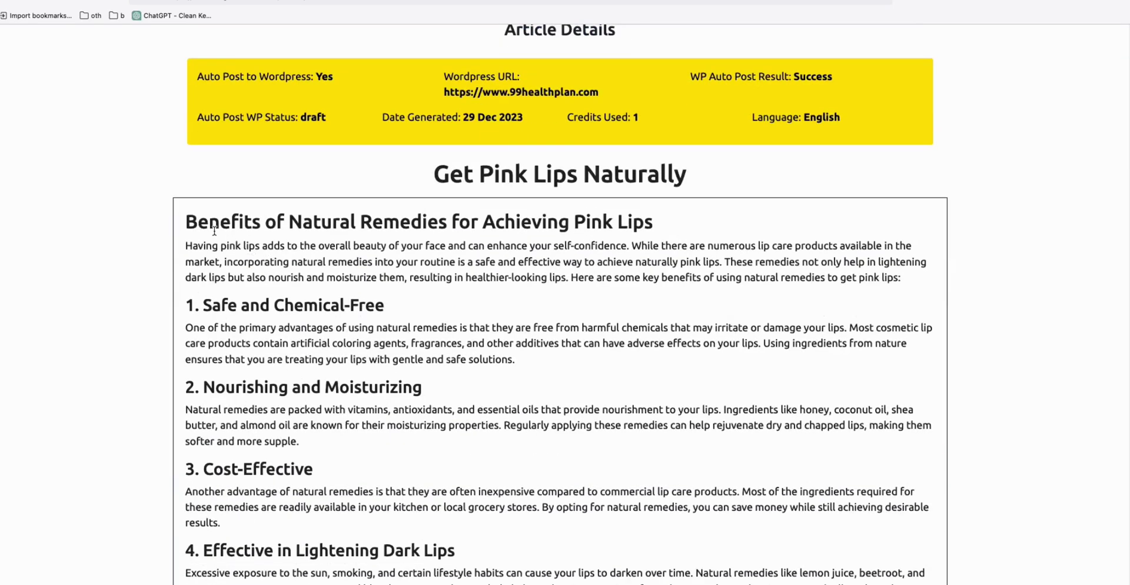
scroll(279, 279, down, 15)
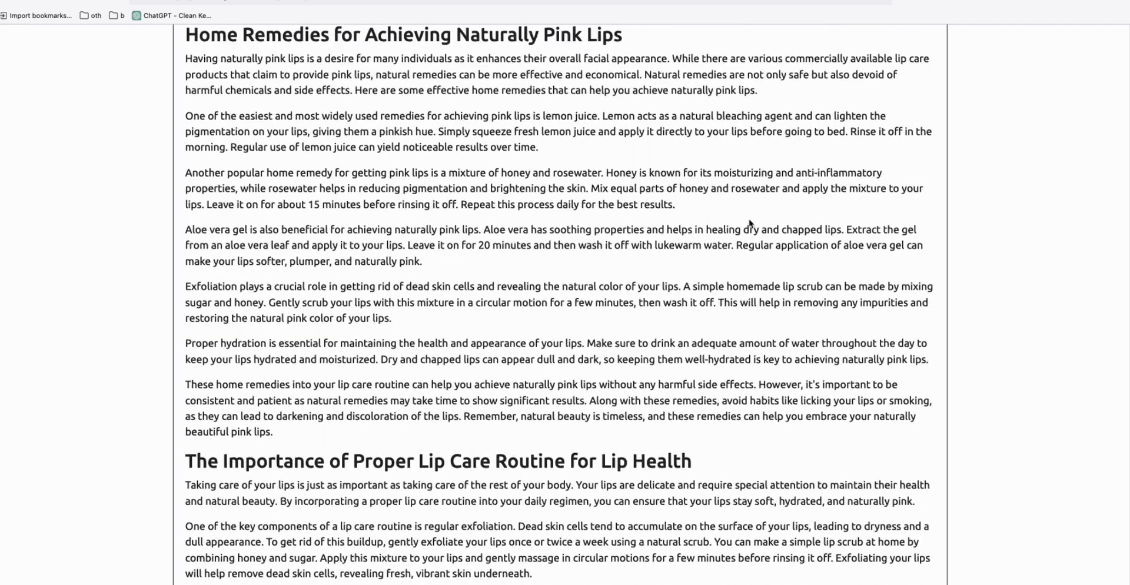
Scroll through the published posts on the 99 Health Plan blog homepage
click(974, 3)
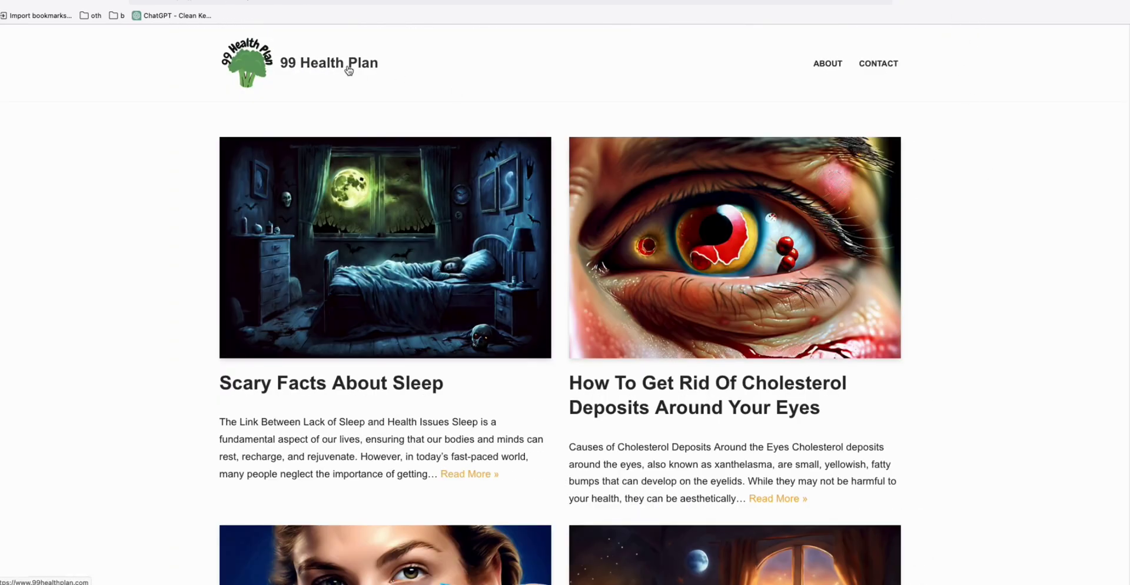
scroll(547, 194, down, 1)
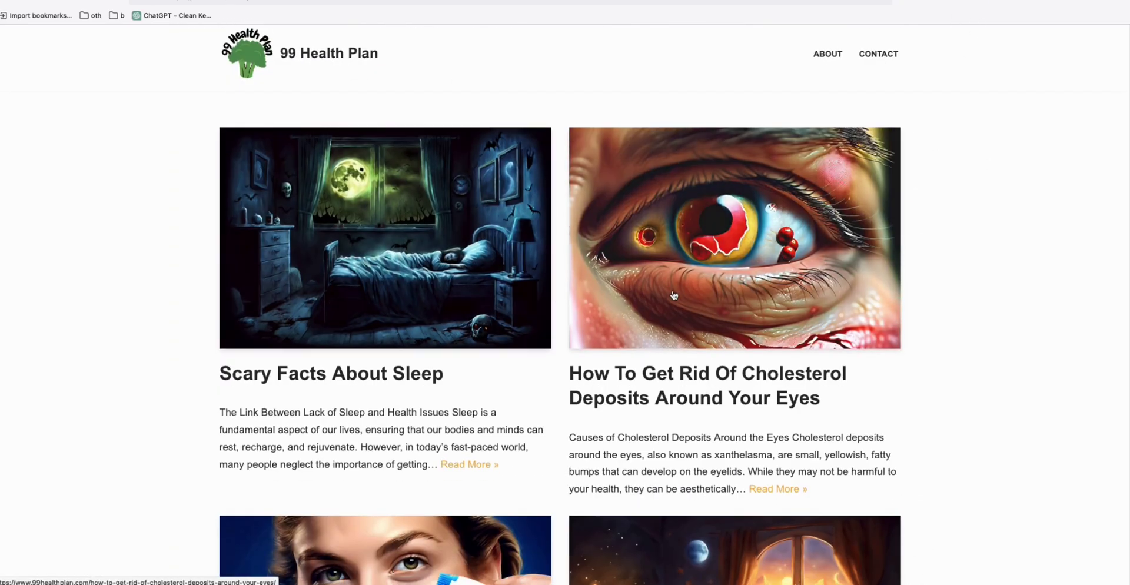
scroll(717, 292, down, 5)
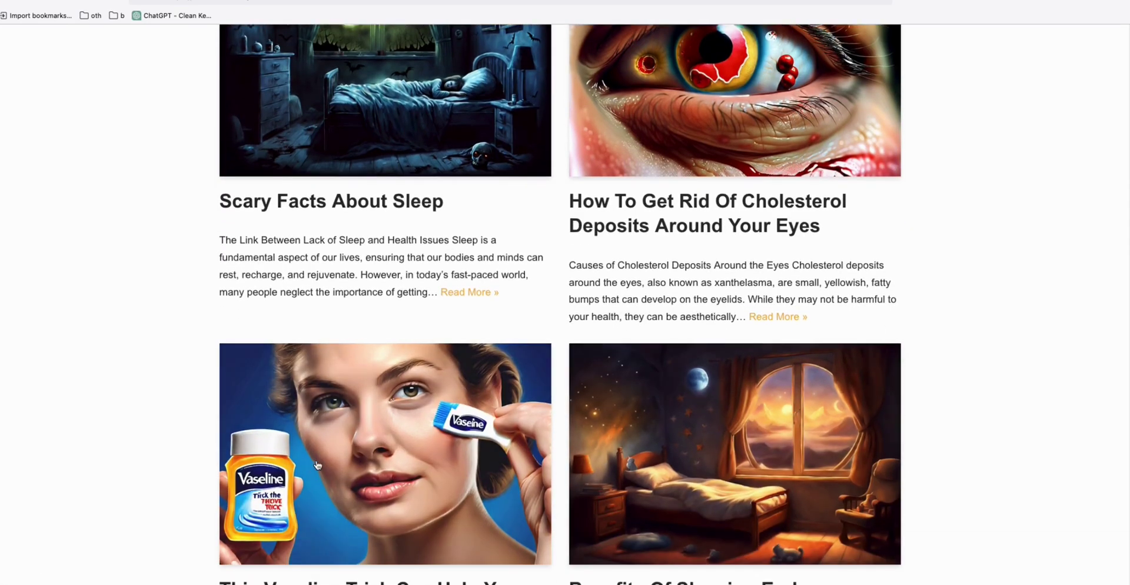
scroll(321, 459, down, 6)
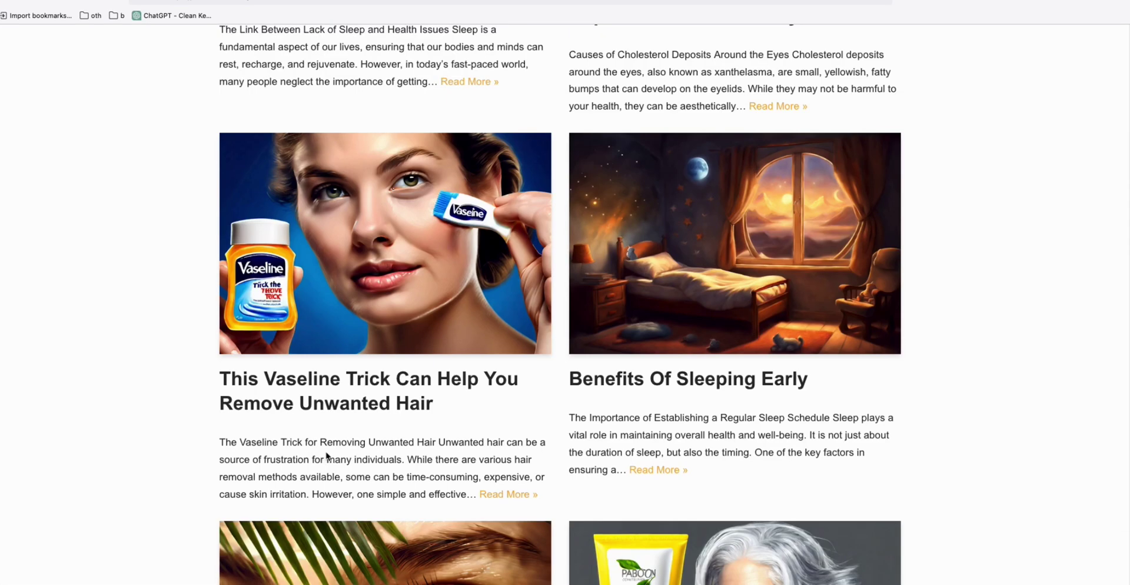
scroll(339, 450, down, 1)
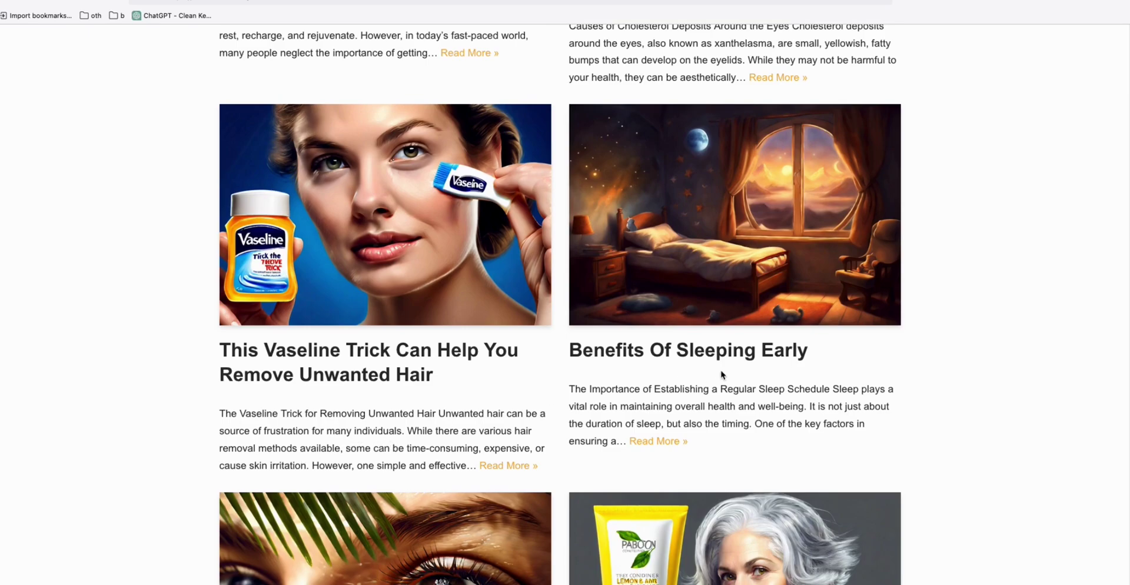
scroll(718, 374, up, 12)
scroll(555, 361, down, 15)
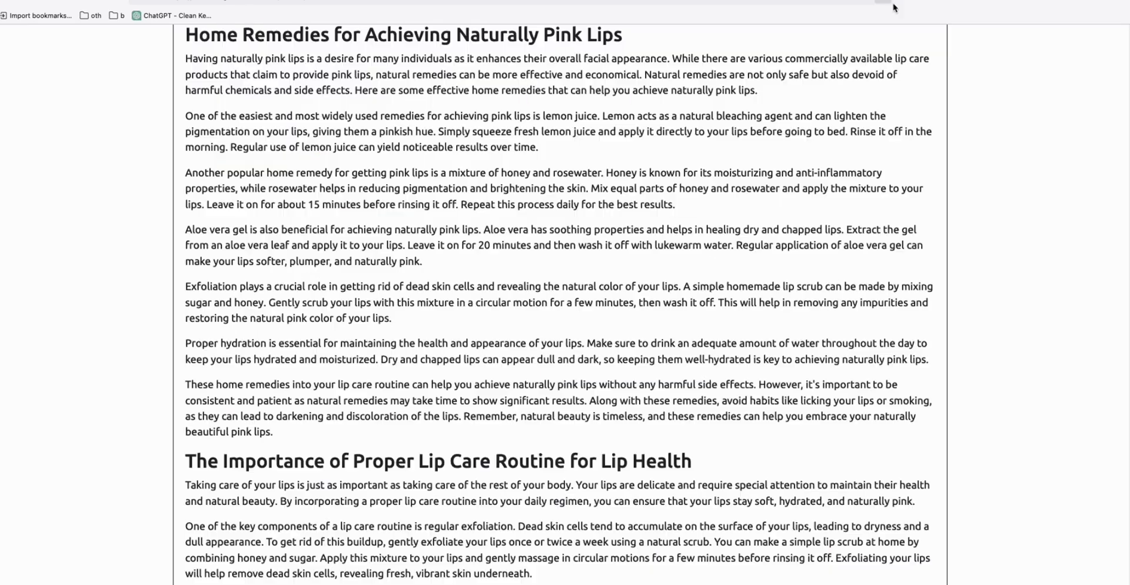
scroll(654, 327, up, 20)
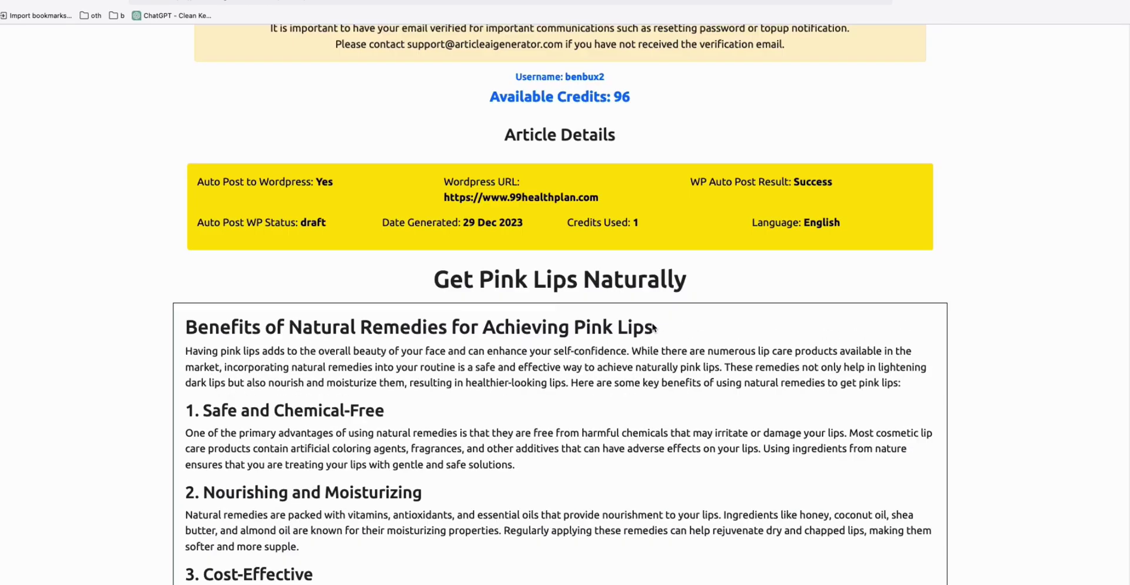
scroll(653, 328, up, 8)
Return to Article AI Generator's Your Articles list of generated articles
click(856, 138)
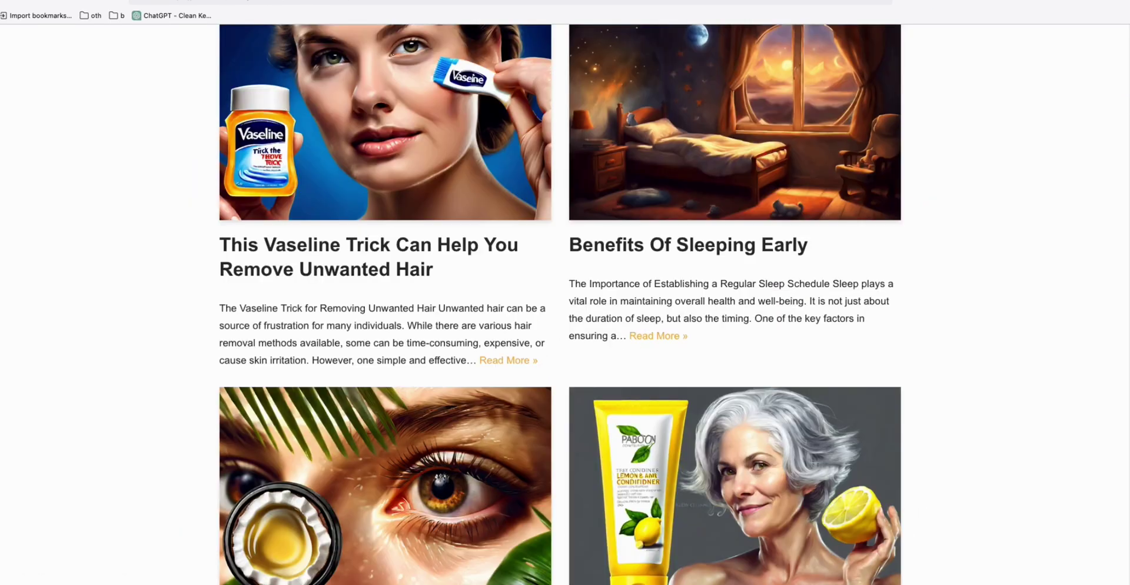
scroll(995, 13, up, 10)
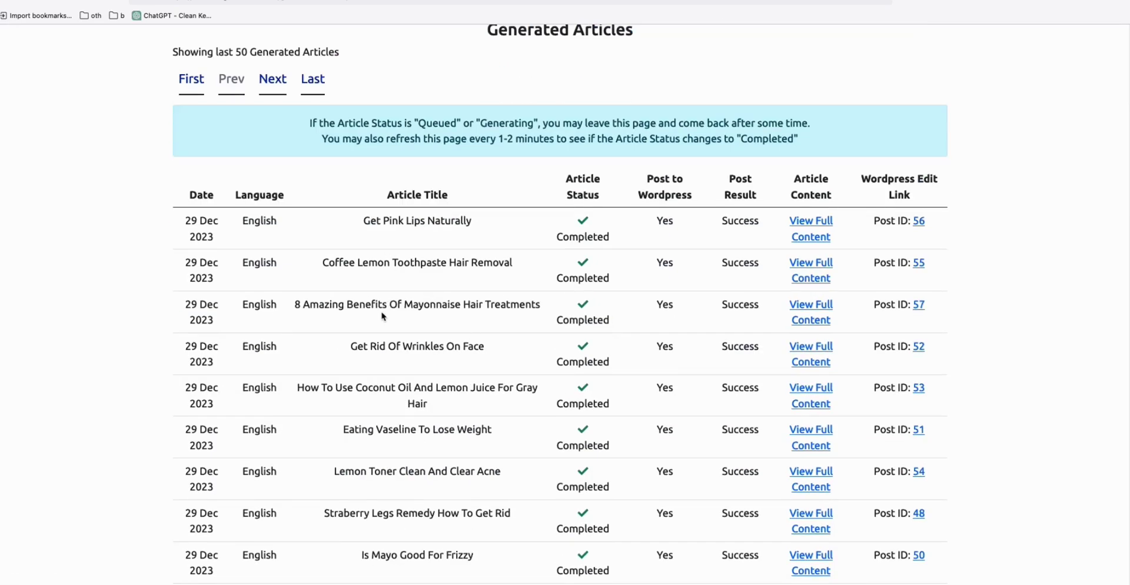
scroll(383, 316, down, 4)
scroll(576, 380, up, 8)
scroll(575, 380, up, 2)
Open Bulk Featured Image and scroll to the table of Completed image updates
click(745, 142)
scroll(888, 246, down, 7)
scroll(888, 246, down, 10)
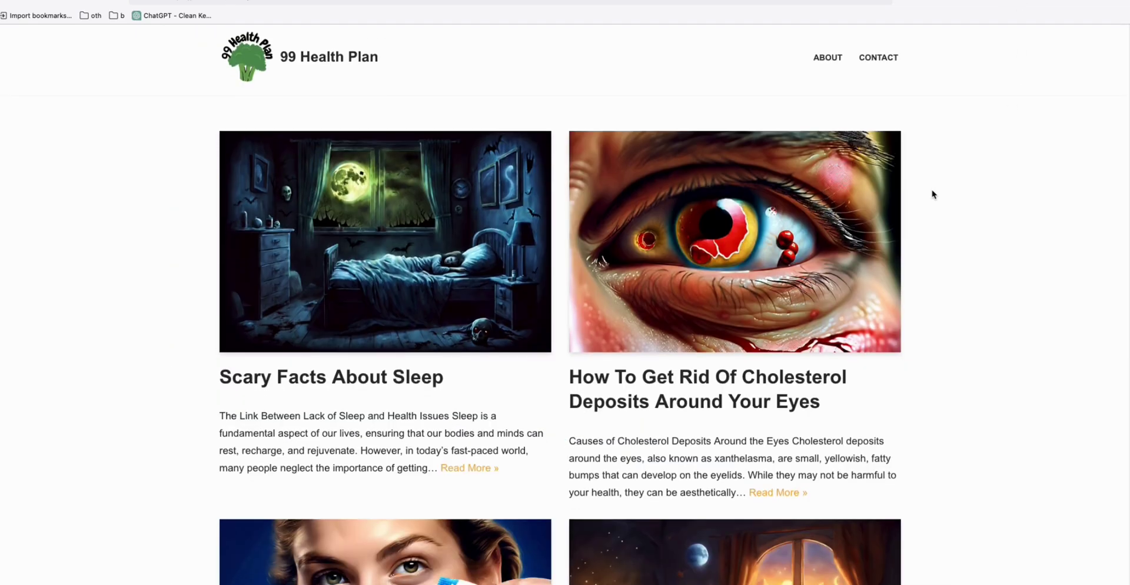
scroll(938, 200, down, 10)
scroll(942, 198, down, 4)
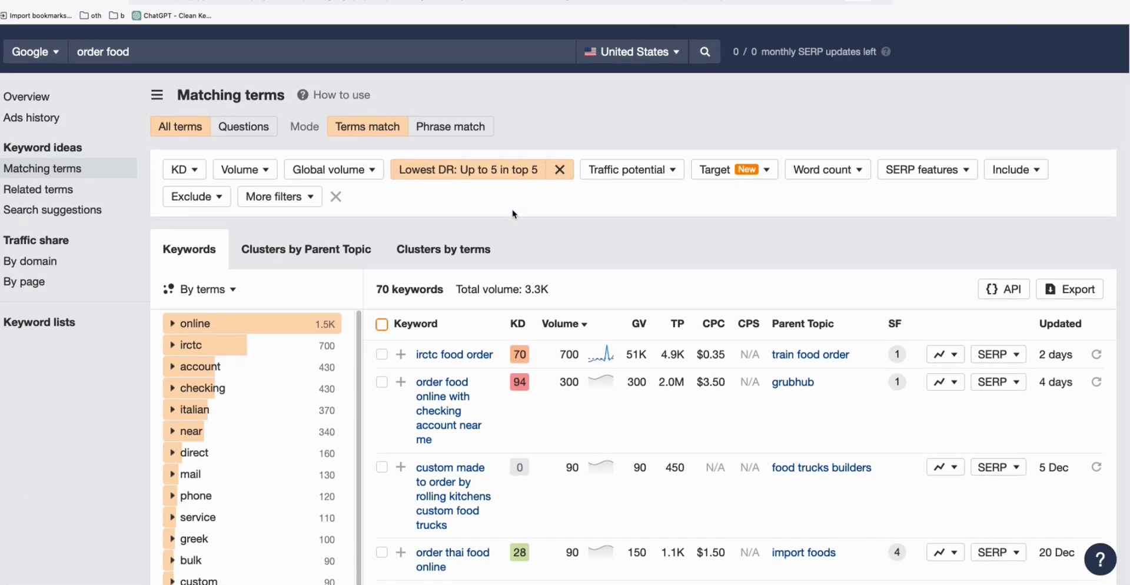
scroll(512, 212, down, 10)
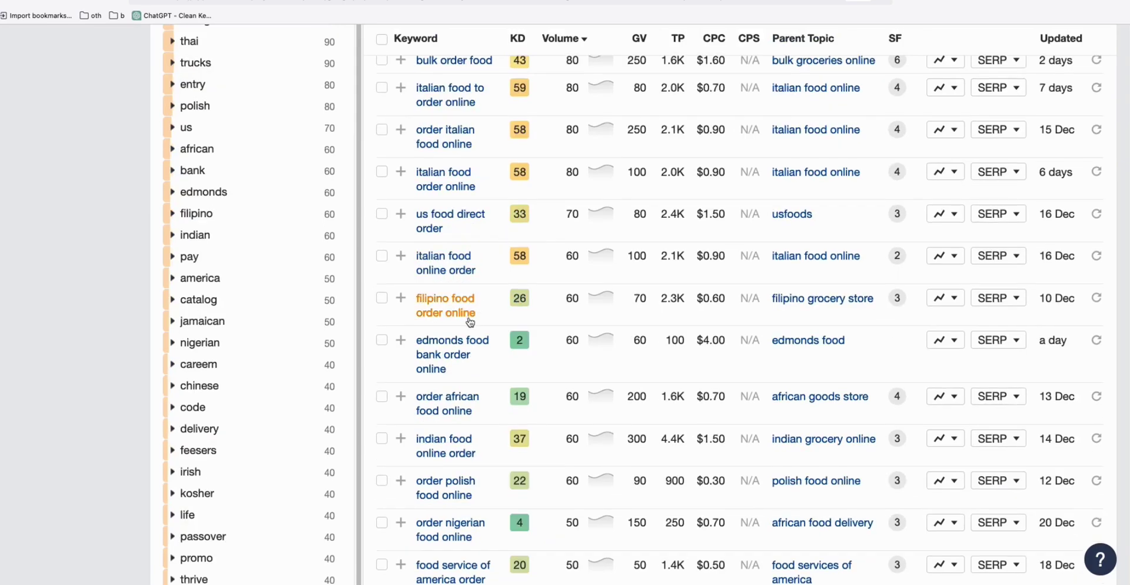
scroll(439, 353, down, 1)
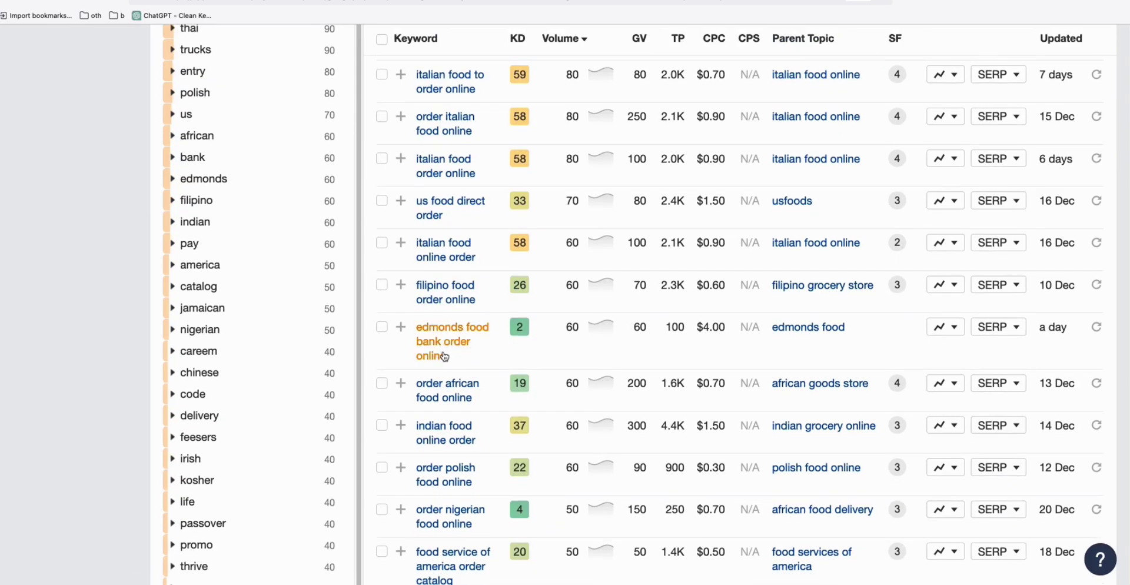
scroll(438, 353, down, 1)
scroll(450, 345, down, 3)
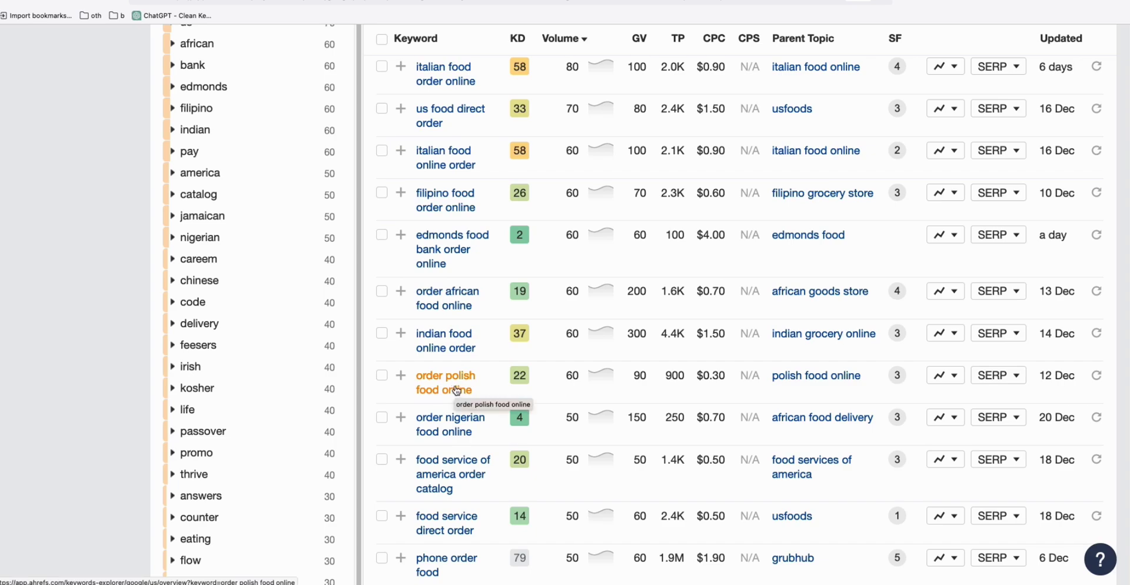
scroll(458, 391, down, 2)
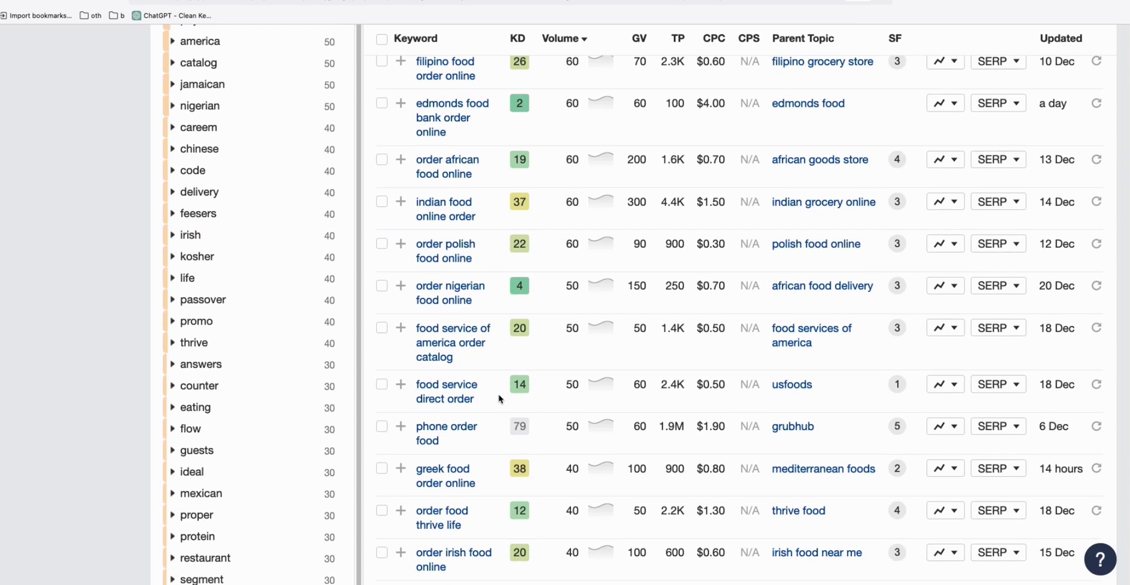
scroll(502, 398, up, 10)
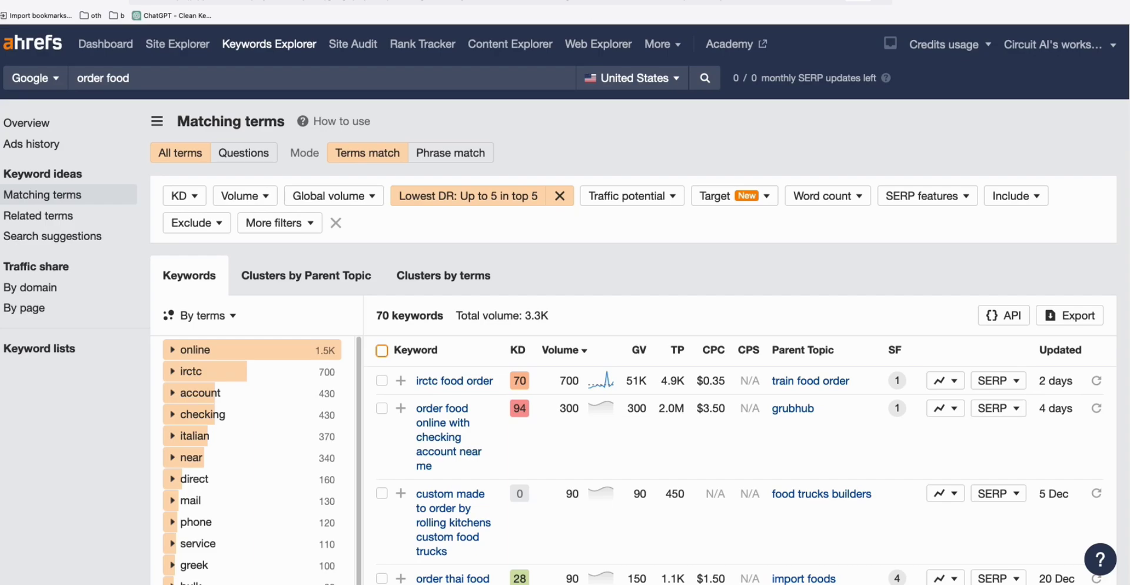
Review the Lowest DR filter, then bring up and minimize the GoDaddy foodiplace.com window
click(518, 199)
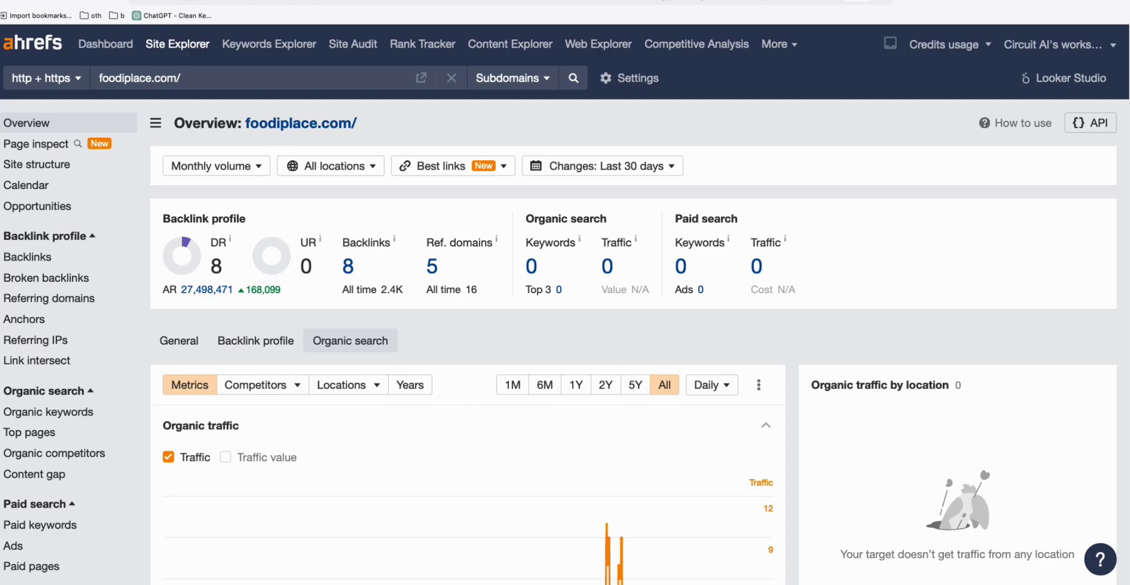
key(super+Tab)
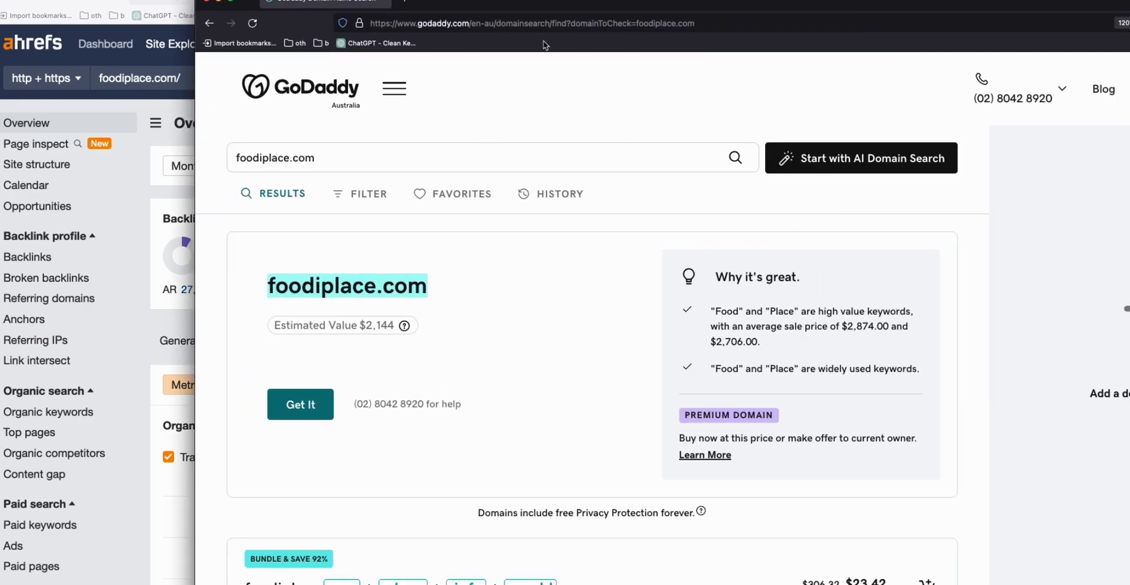
double_click(518, 7)
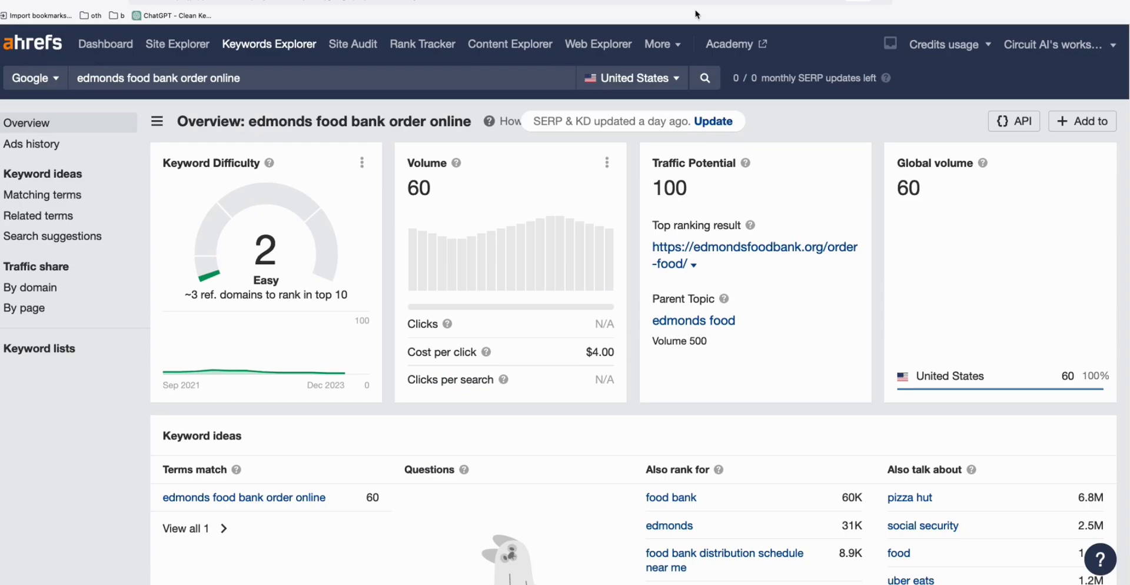
Select the 'edmonds food bank order online' query text in the keyword box
triple_click(100, 83)
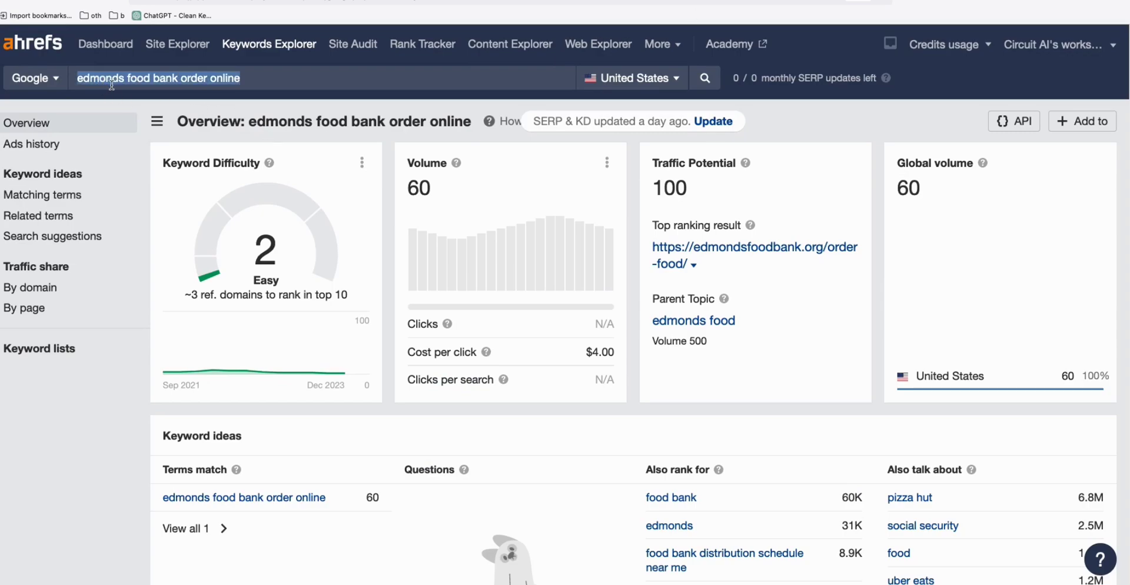
click(232, 113)
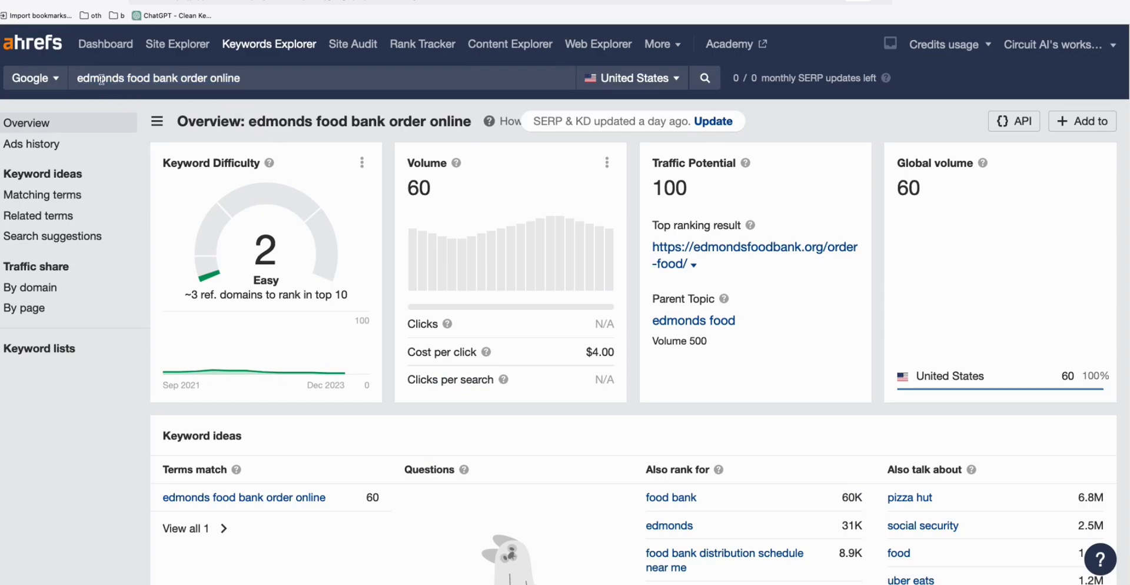
triple_click(159, 88)
click(270, 192)
Point out the DR 2 site ranking fourth in the SERP overview
scroll(449, 292, down, 20)
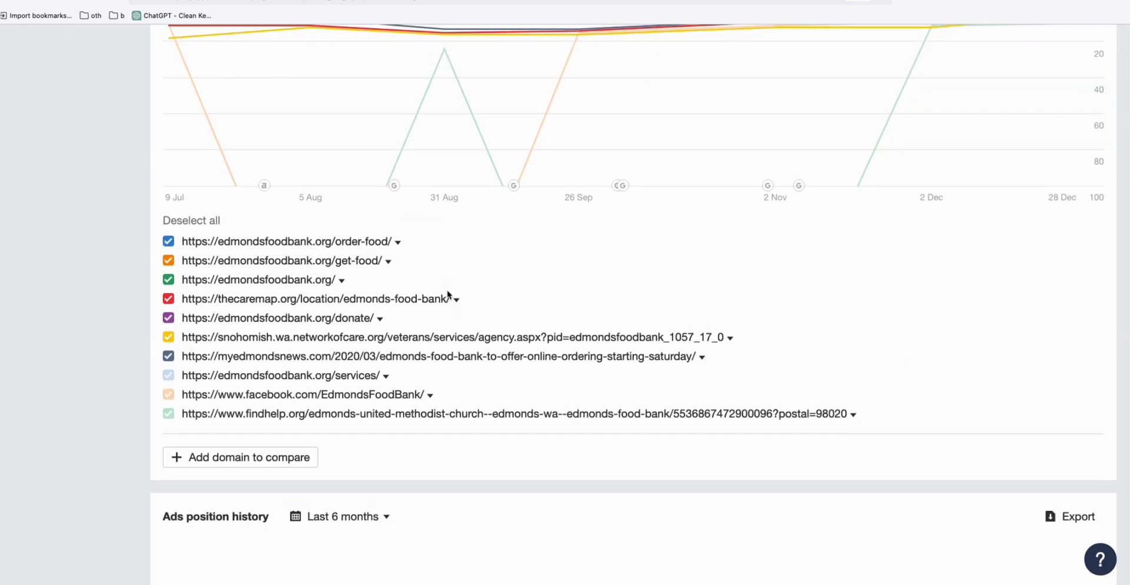
scroll(449, 293, down, 5)
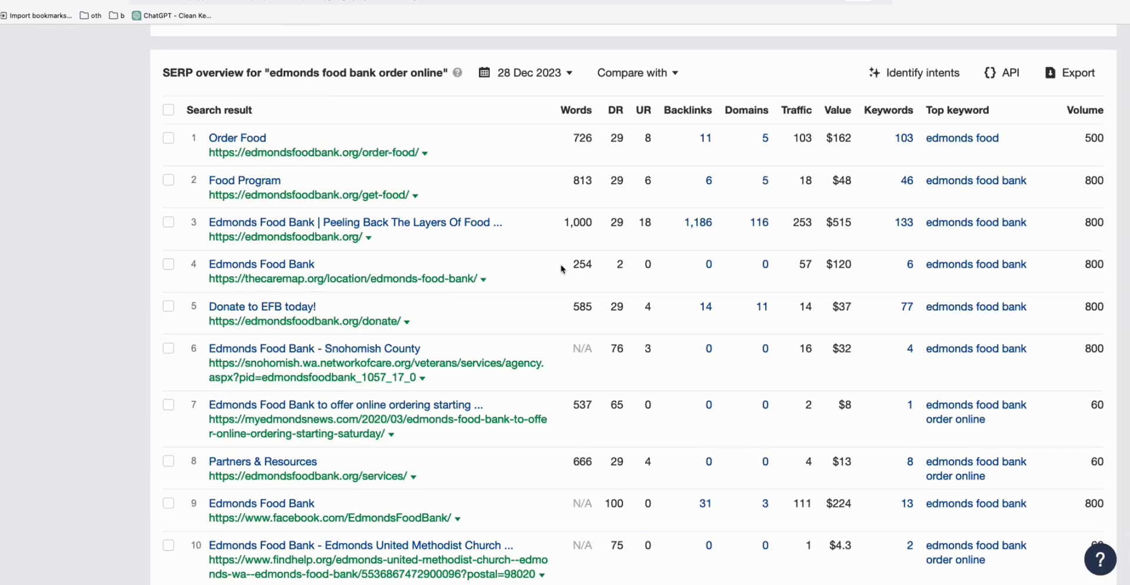
double_click(619, 264)
double_click(620, 267)
scroll(619, 271, down, 2)
scroll(589, 268, up, 3)
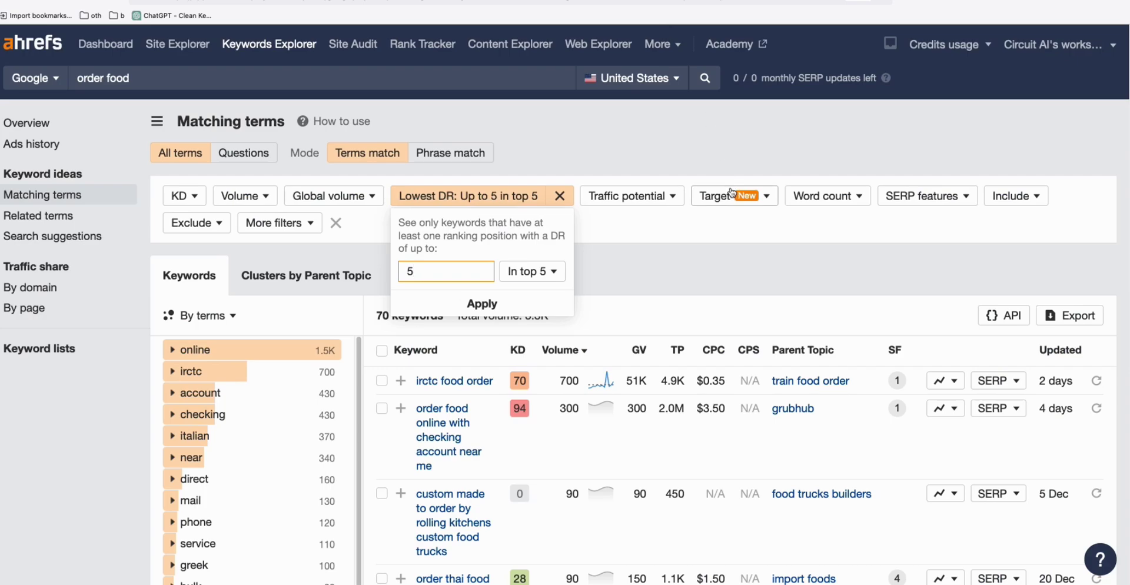
scroll(732, 193, down, 2)
Set the KD filter maximum to 10, narrowing the order food list from 70 to 17
click(729, 189)
click(183, 117)
click(283, 150)
text(10)
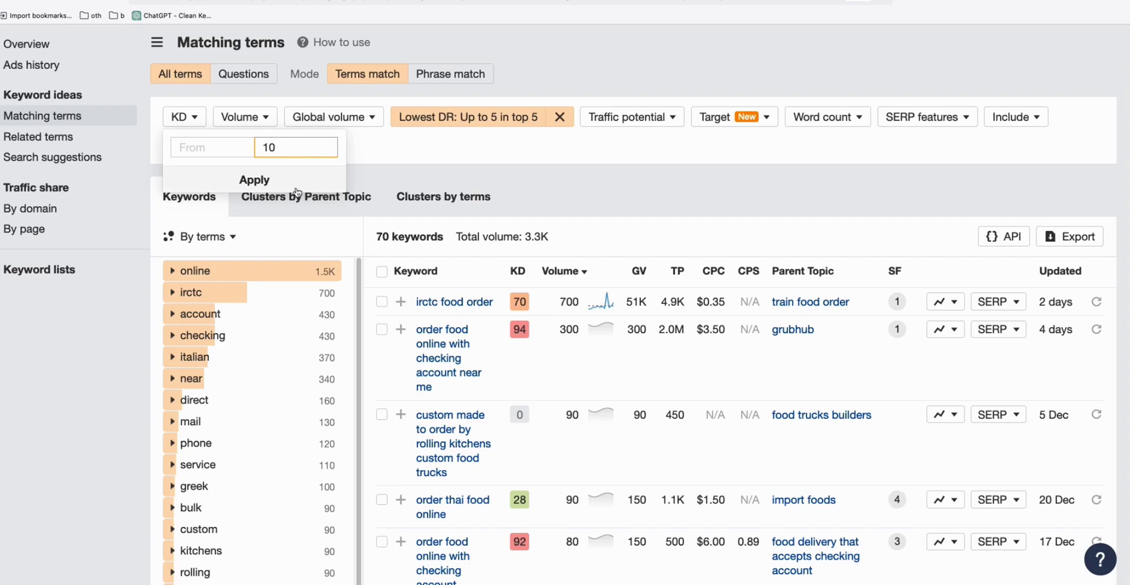
click(297, 187)
click(203, 183)
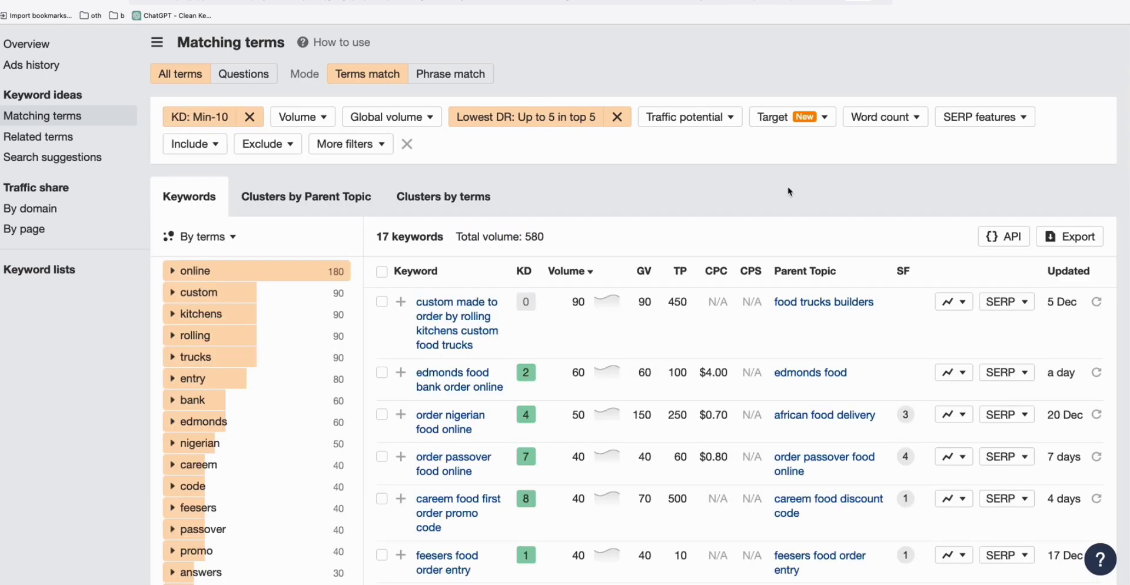
scroll(448, 282, down, 3)
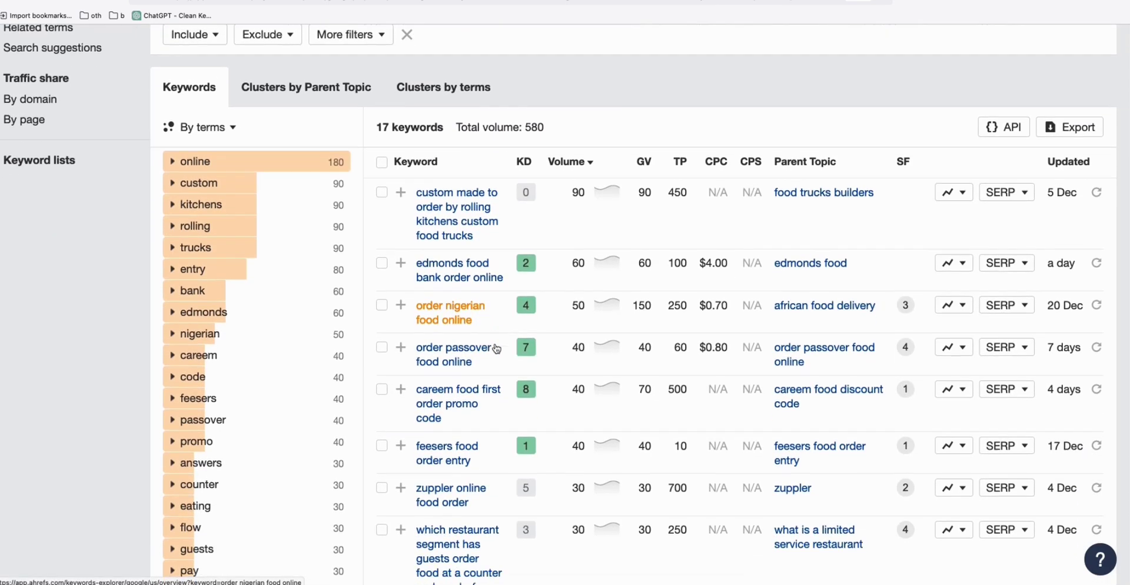
scroll(481, 352, up, 5)
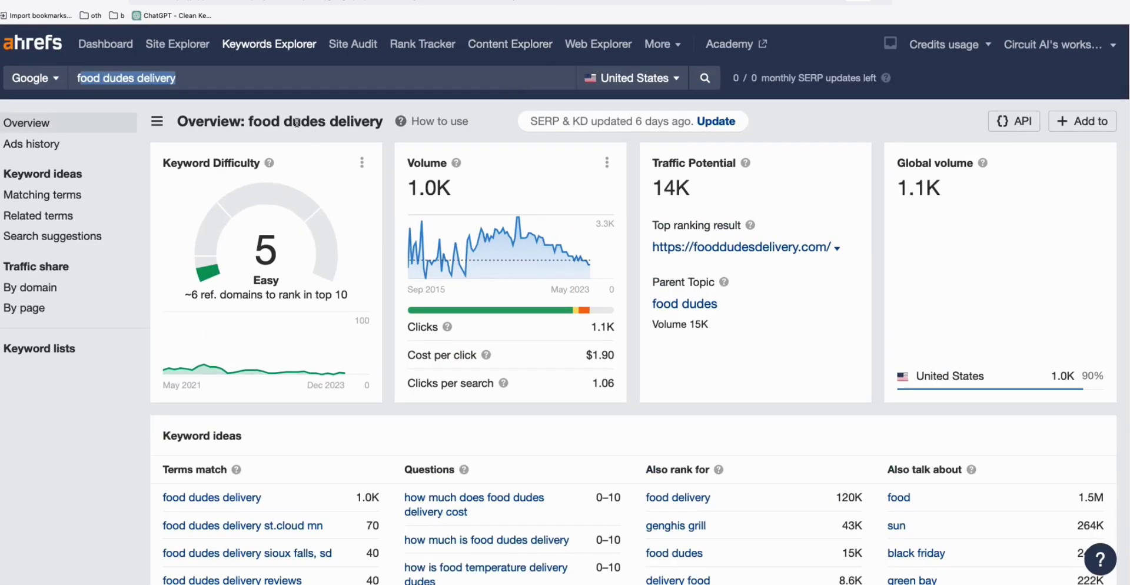
Open 'food dudes delivery' (KD 5) and review its SERP, where a DR 0 page ranks fourth
double_click(146, 83)
click(147, 83)
scroll(449, 257, down, 6)
scroll(450, 258, down, 12)
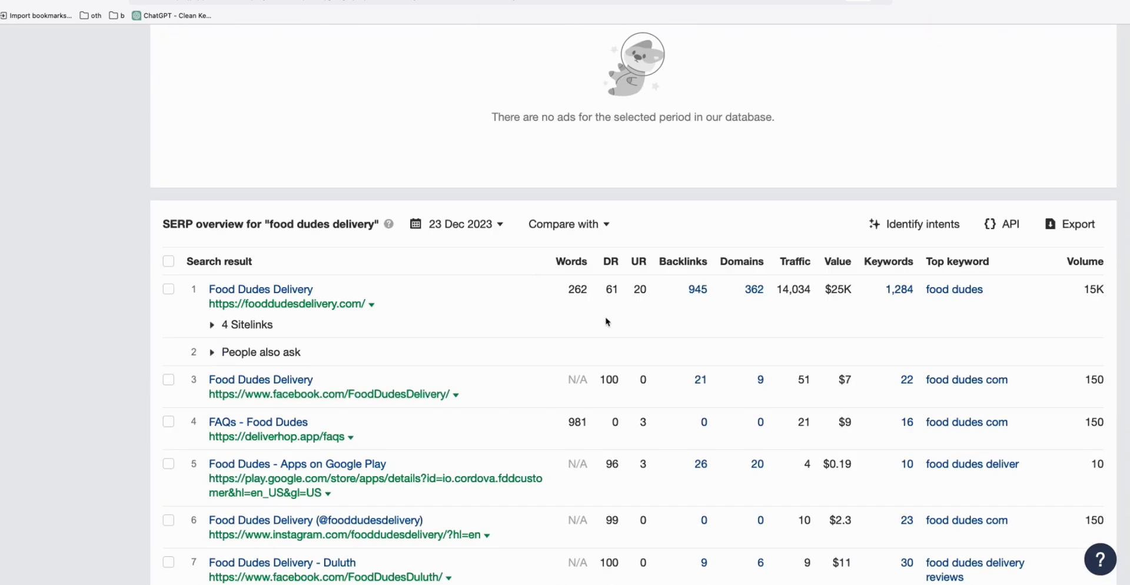
scroll(636, 346, down, 1)
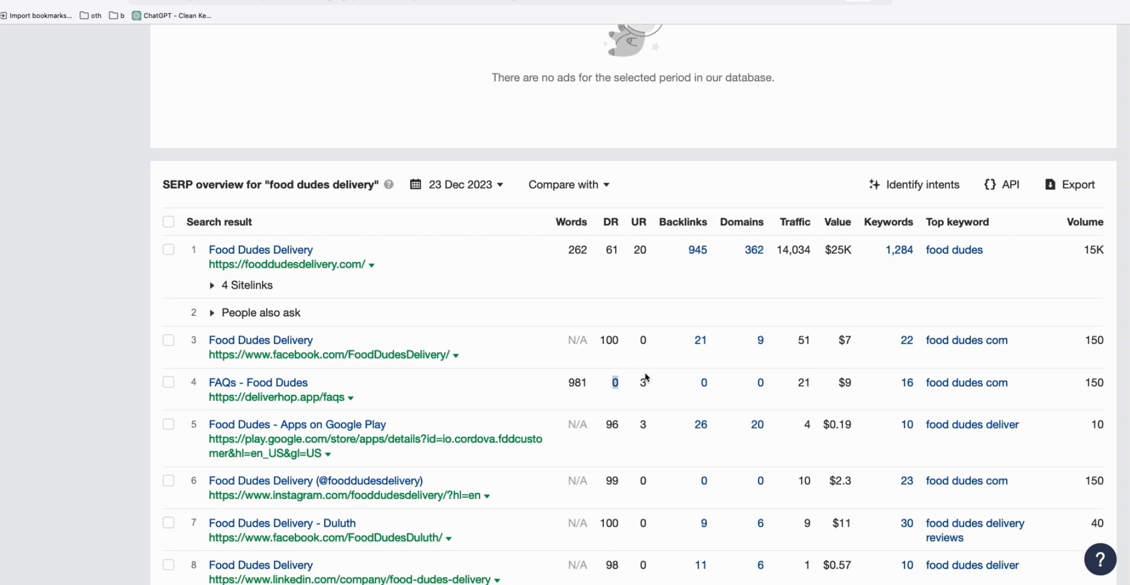
scroll(646, 377, up, 5)
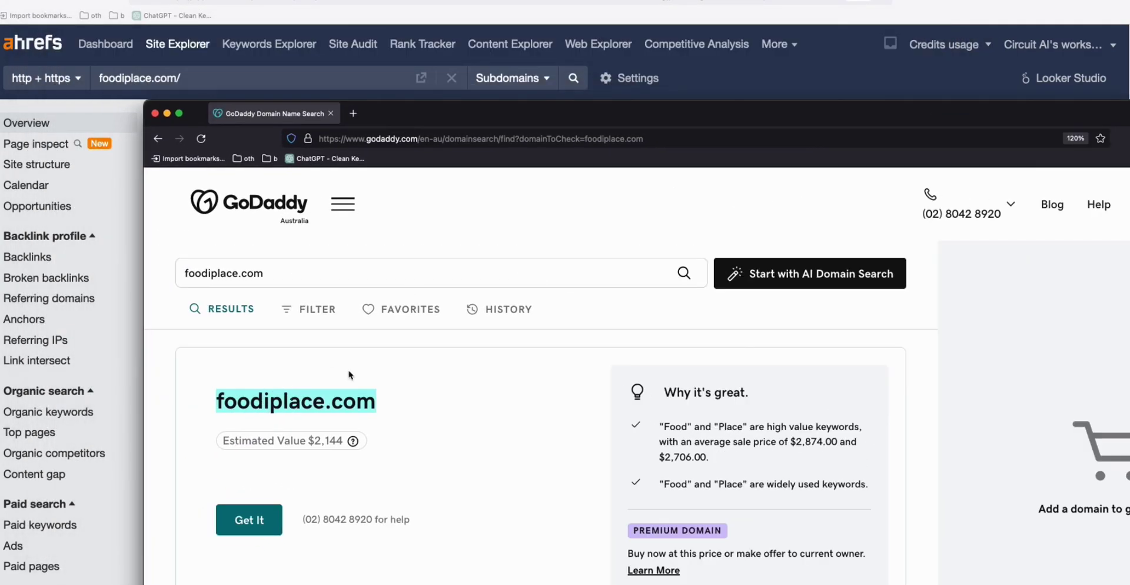
Move the GoDaddy foodiplace.com window aside and return to the 17 low-difficulty 'order food' keywords
drag(438, 115, 567, 242)
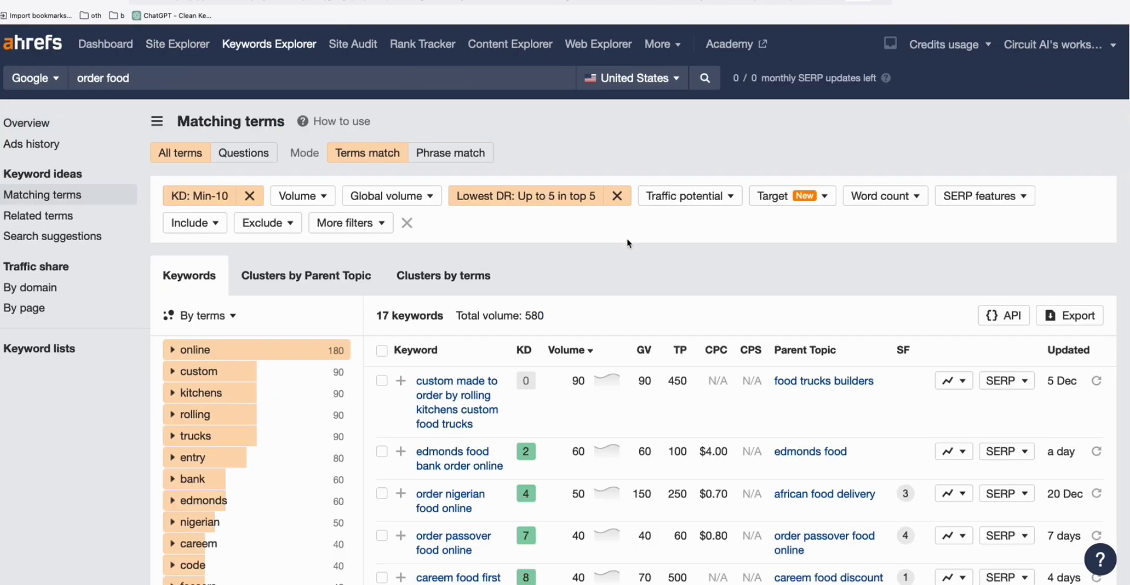
scroll(625, 247, down, 1)
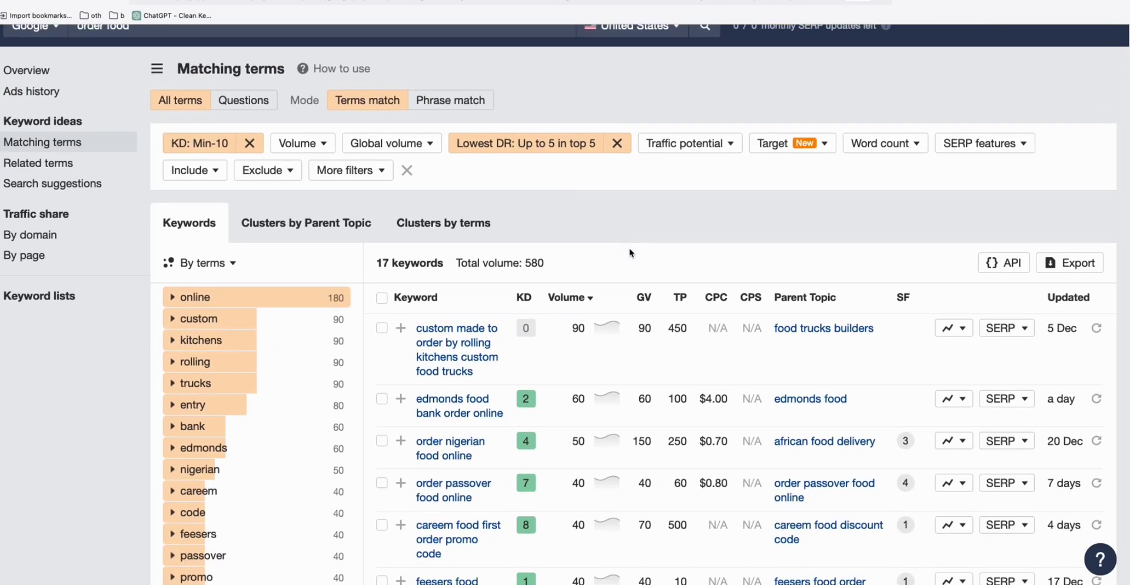